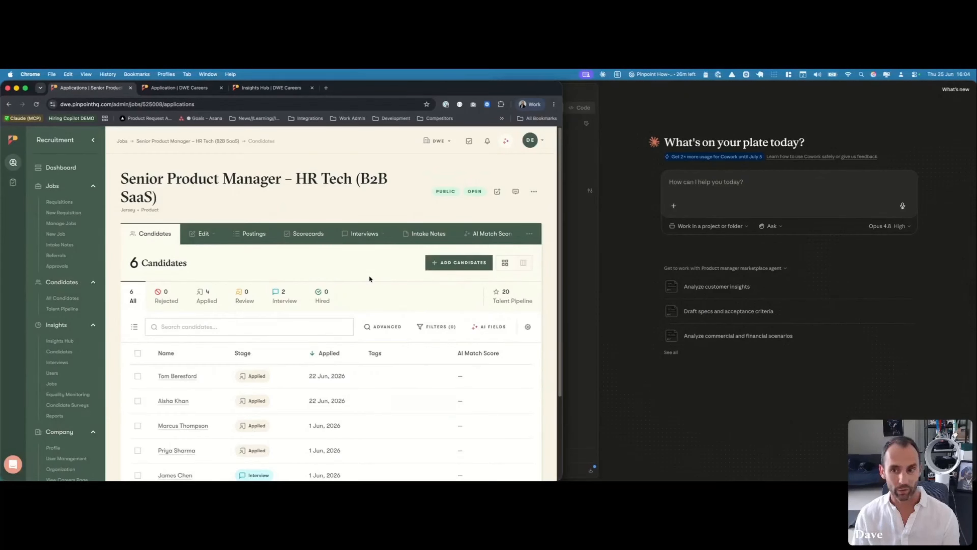
left_click(609, 247)
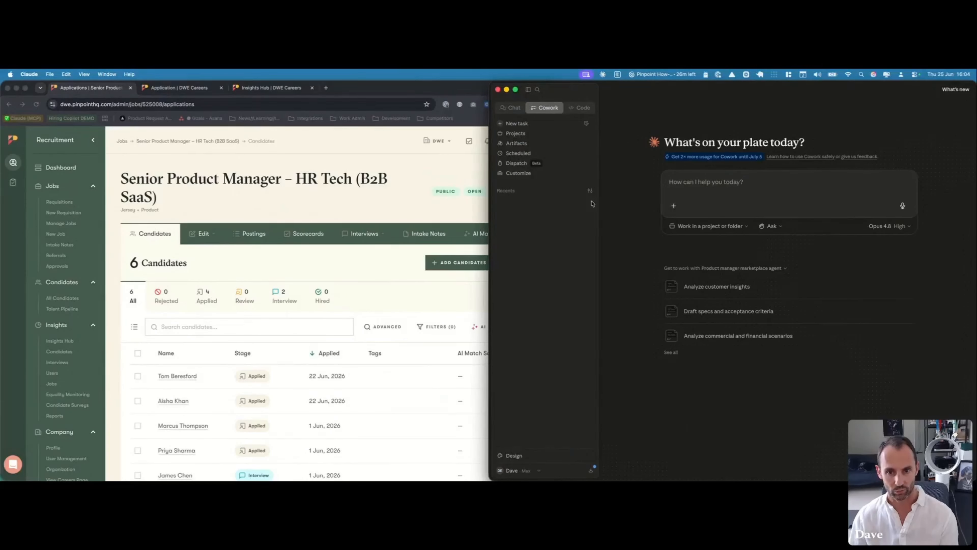
left_click(389, 204)
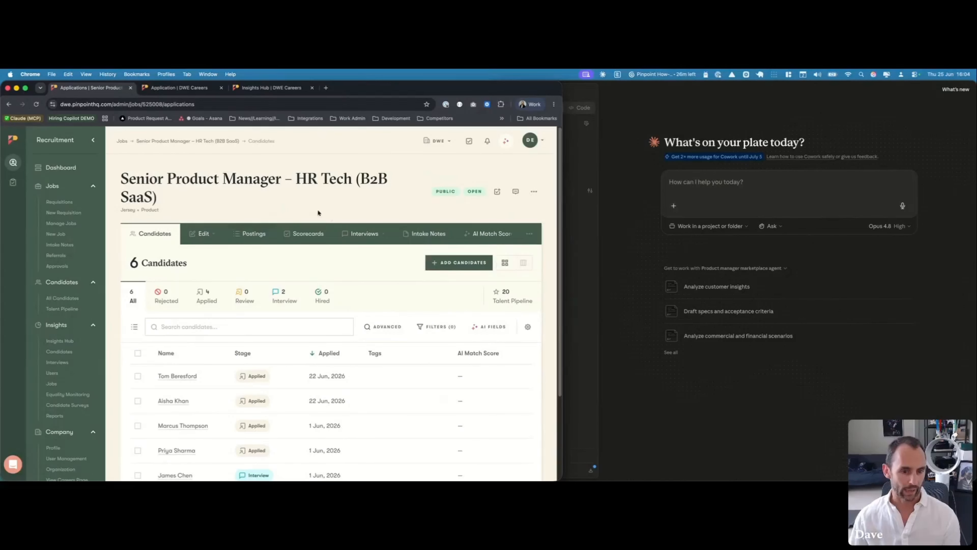
scroll(304, 270, "down", 3)
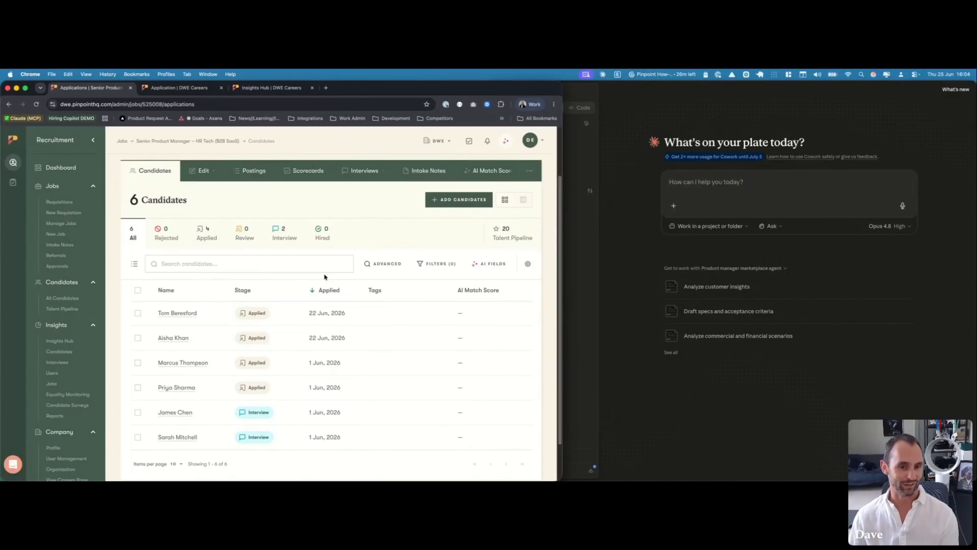
left_click(312, 291)
scroll(361, 307, "up", 3)
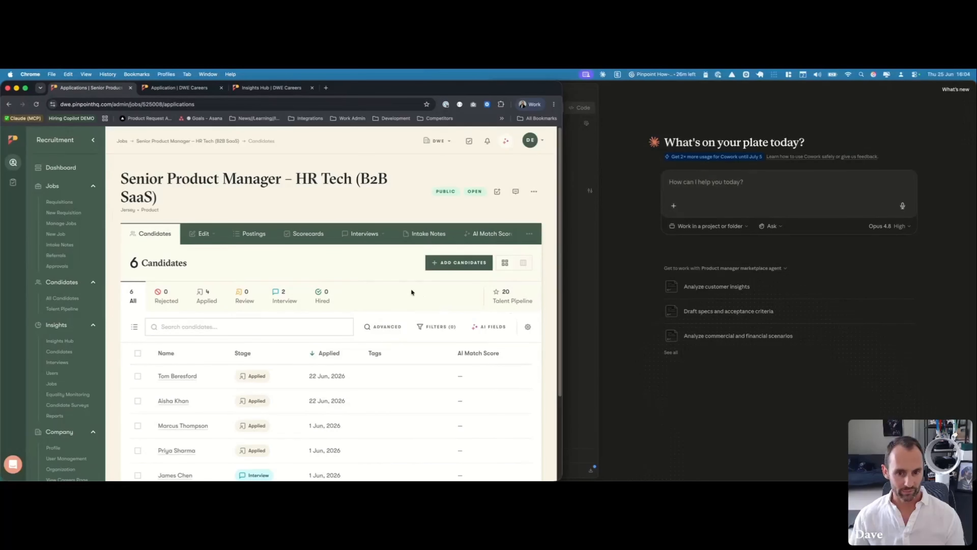
left_click(416, 238)
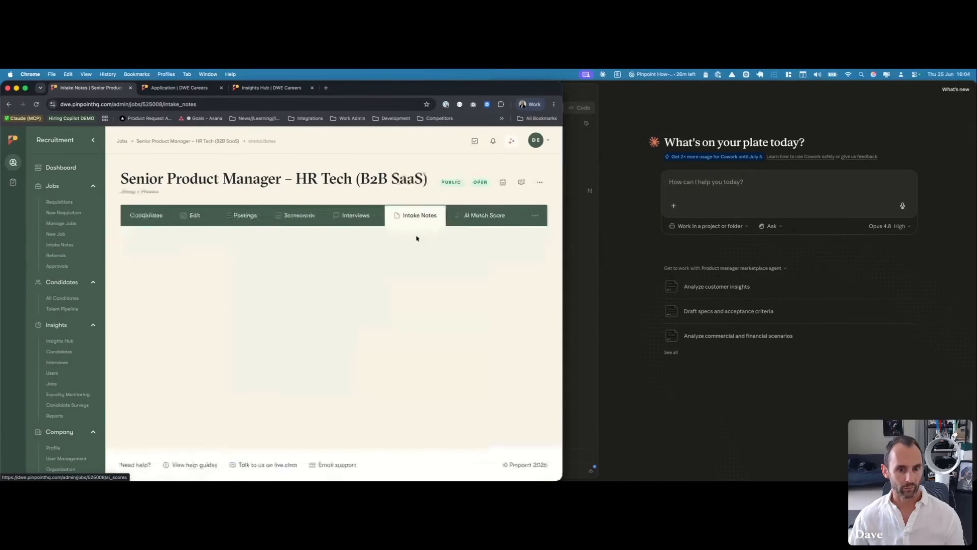
scroll(372, 257, "down", 1)
scroll(372, 256, "down", 3)
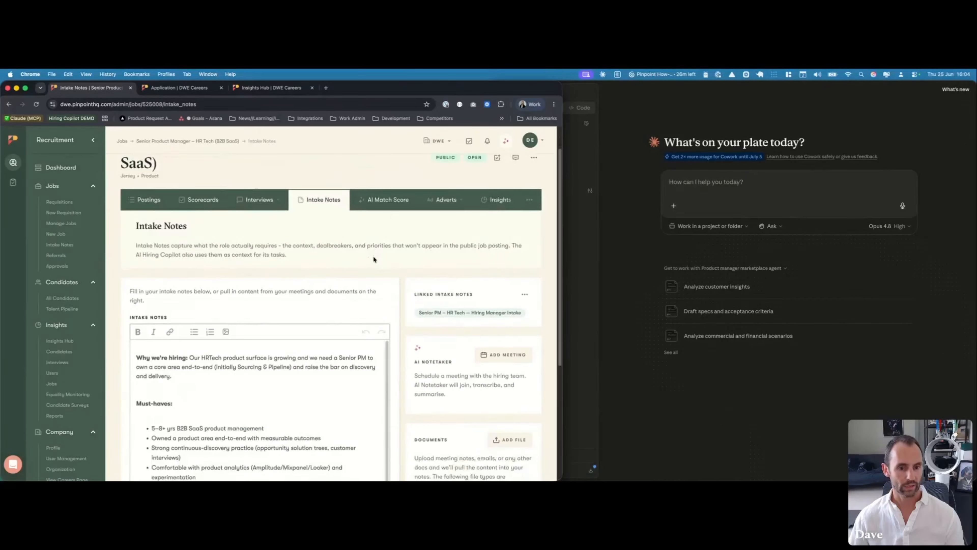
scroll(374, 255, "up", 3)
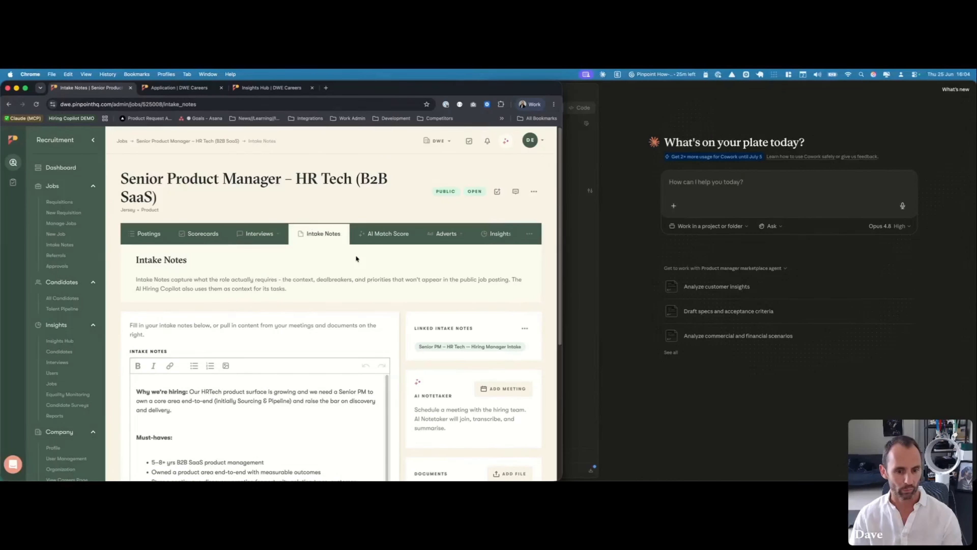
scroll(356, 259, "down", 4)
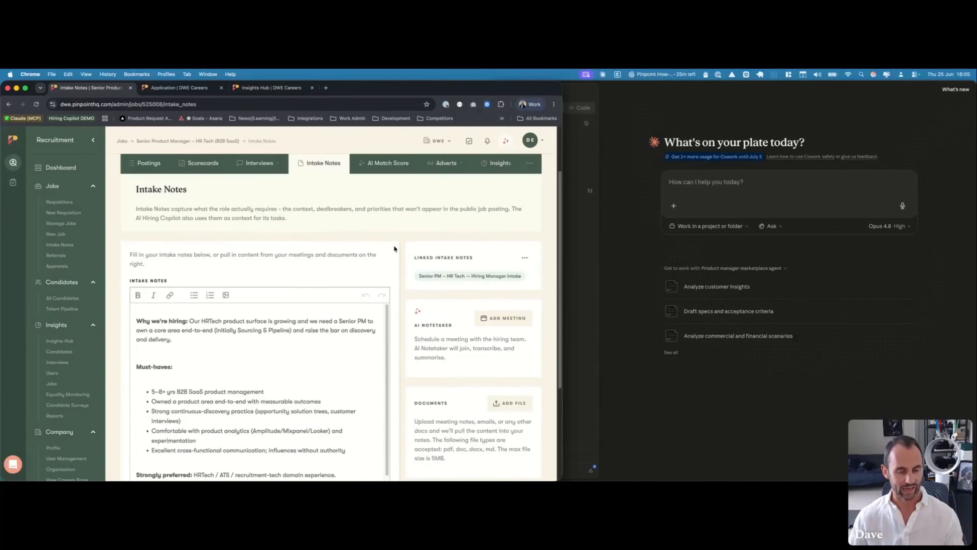
scroll(394, 249, "down", 1)
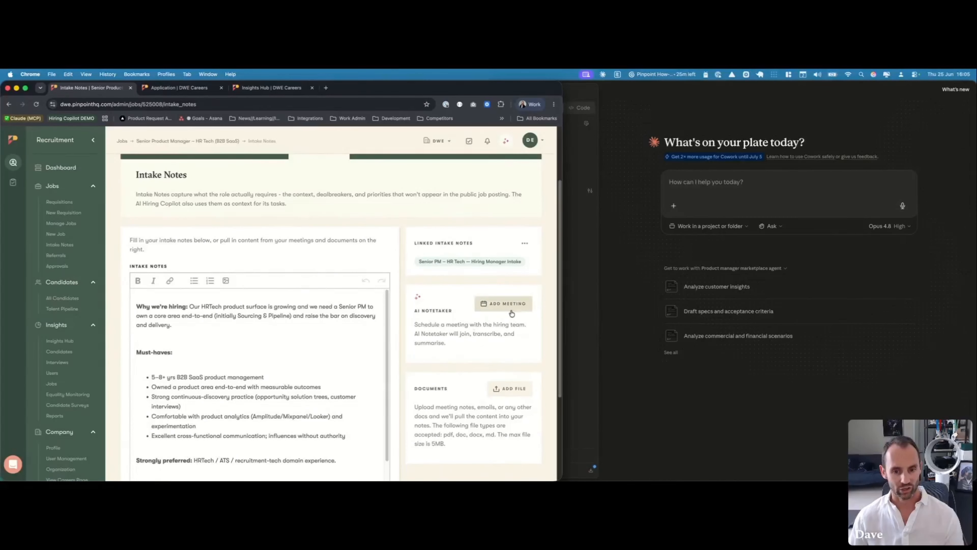
scroll(296, 338, "down", 2)
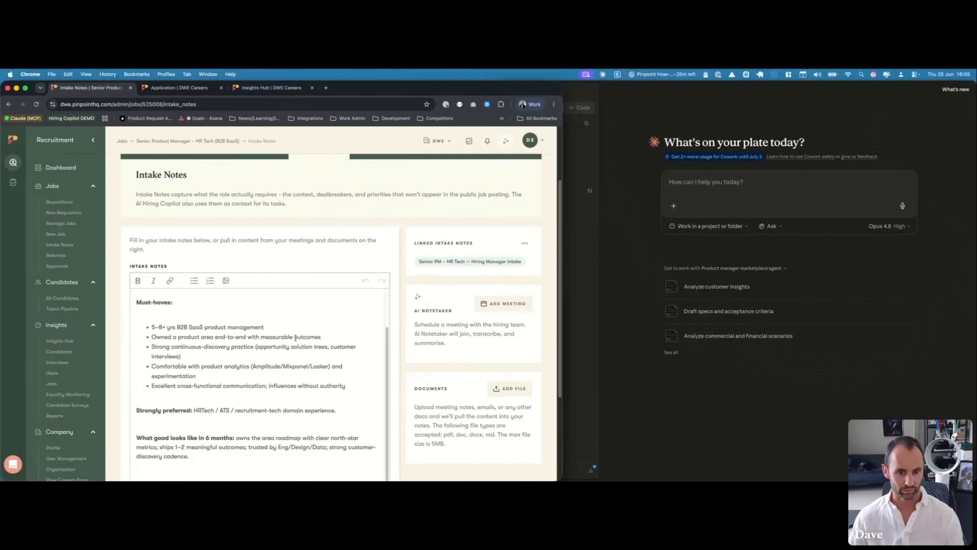
scroll(295, 337, "down", 5)
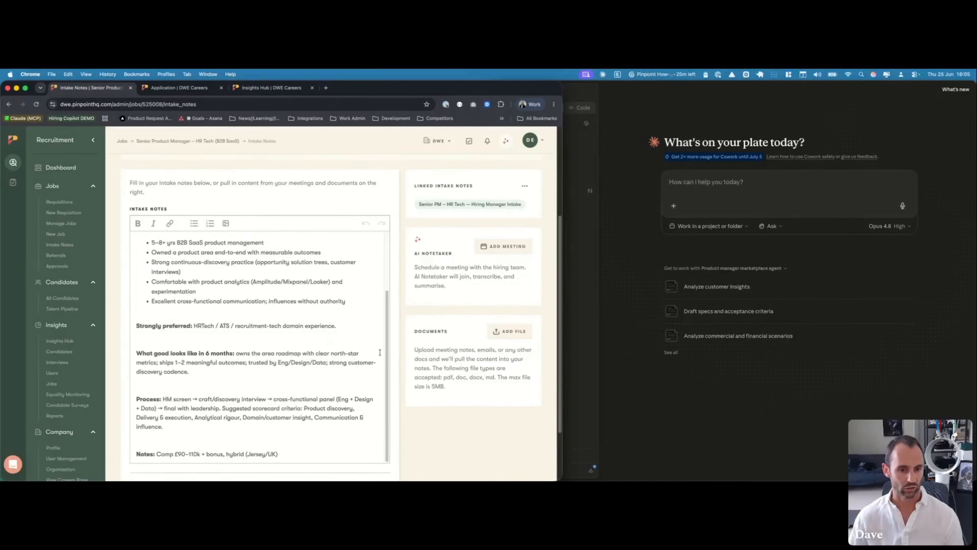
scroll(379, 352, "up", 8)
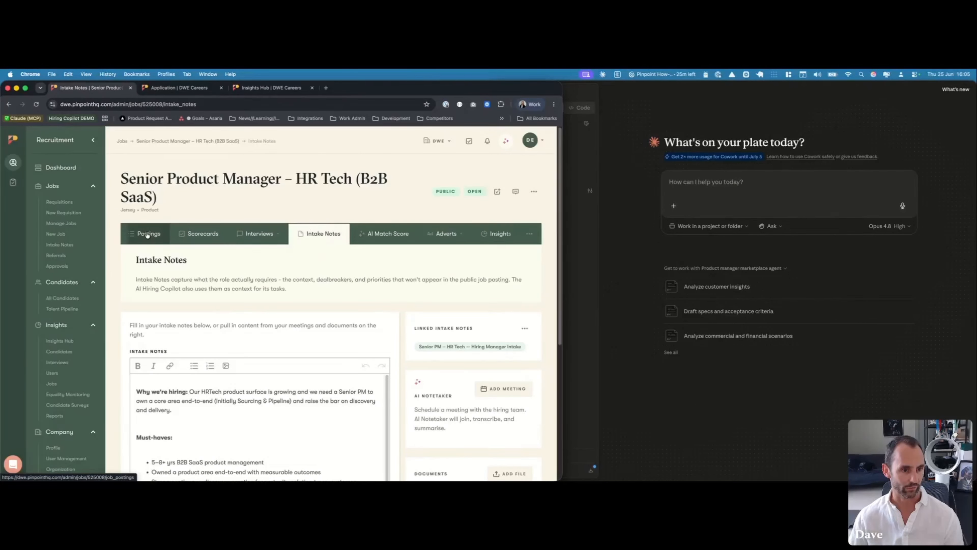
left_click(165, 142)
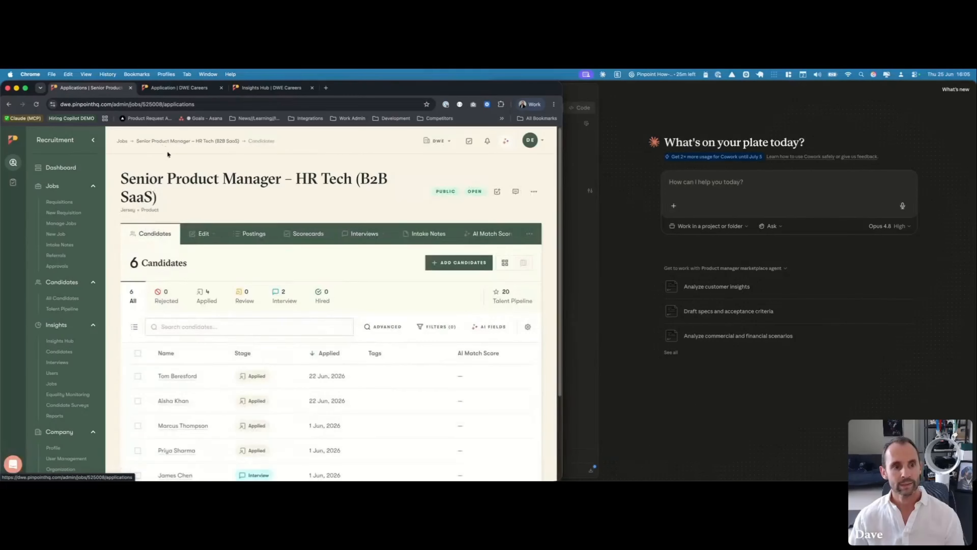
Go to Claude's Customize > Connectors settings and bring up the options for adding a connector
left_click(628, 204)
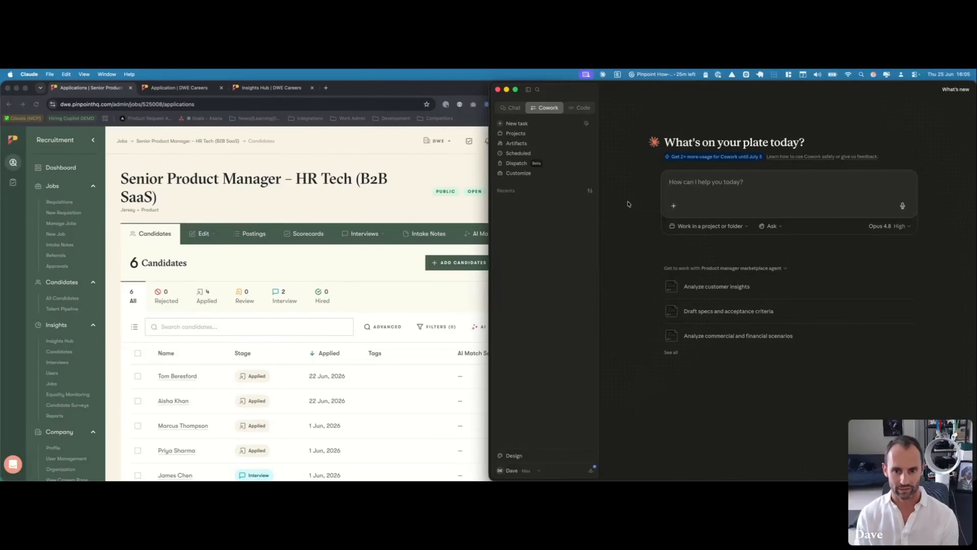
left_click(518, 174)
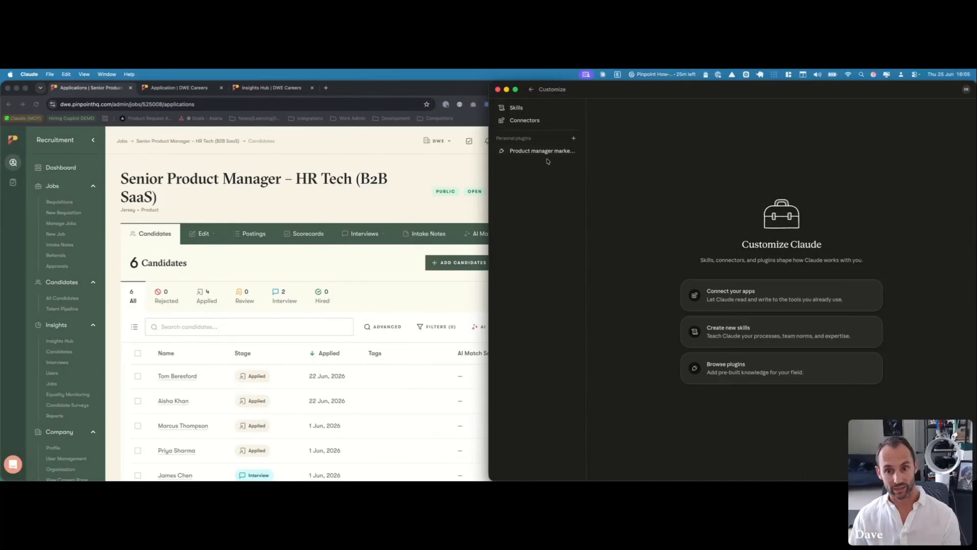
left_click(533, 90)
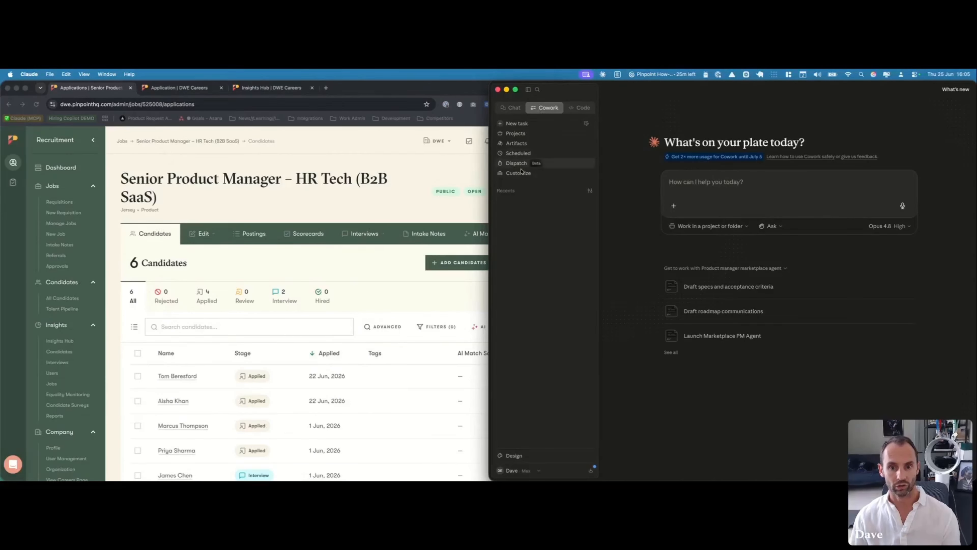
left_click(521, 175)
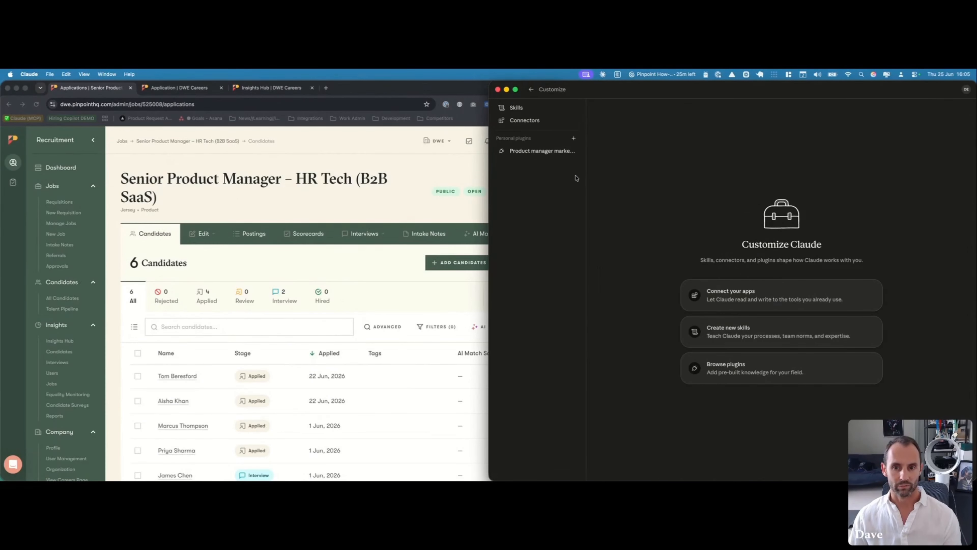
left_click(547, 122)
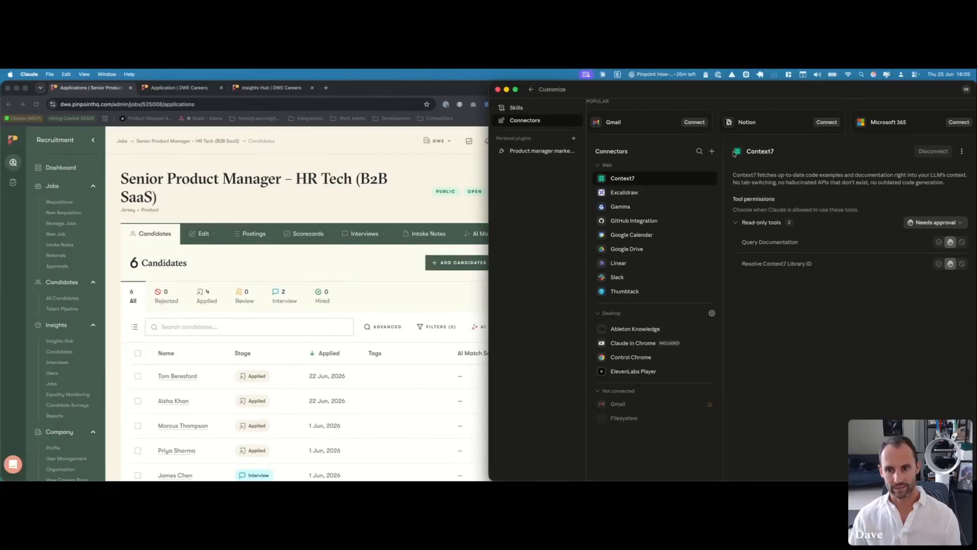
left_click(711, 151)
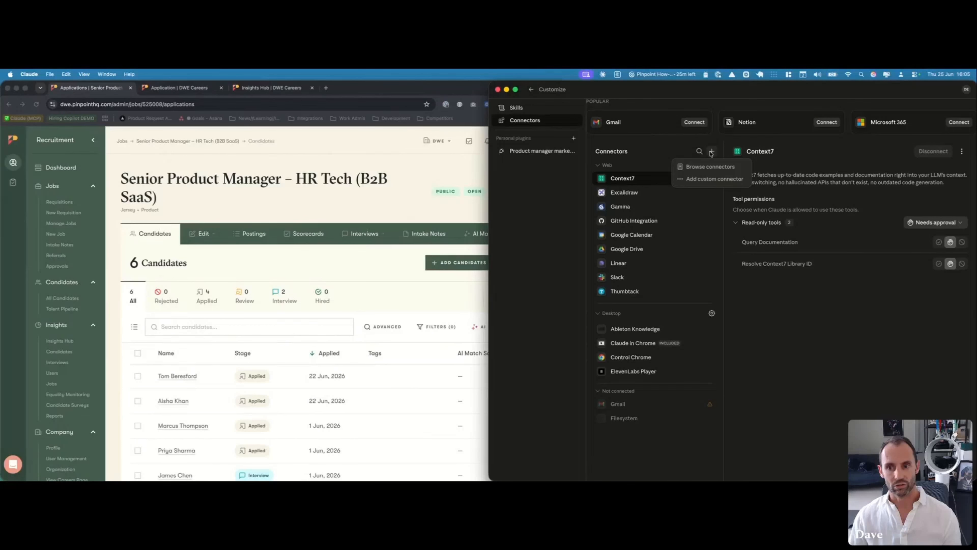
left_click(710, 179)
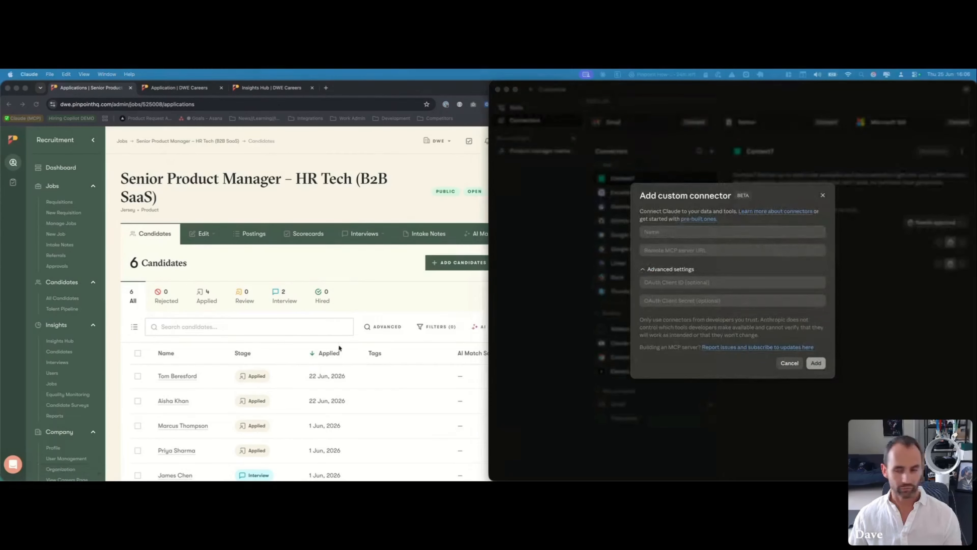
left_click(669, 235)
left_click(670, 234)
type("P")
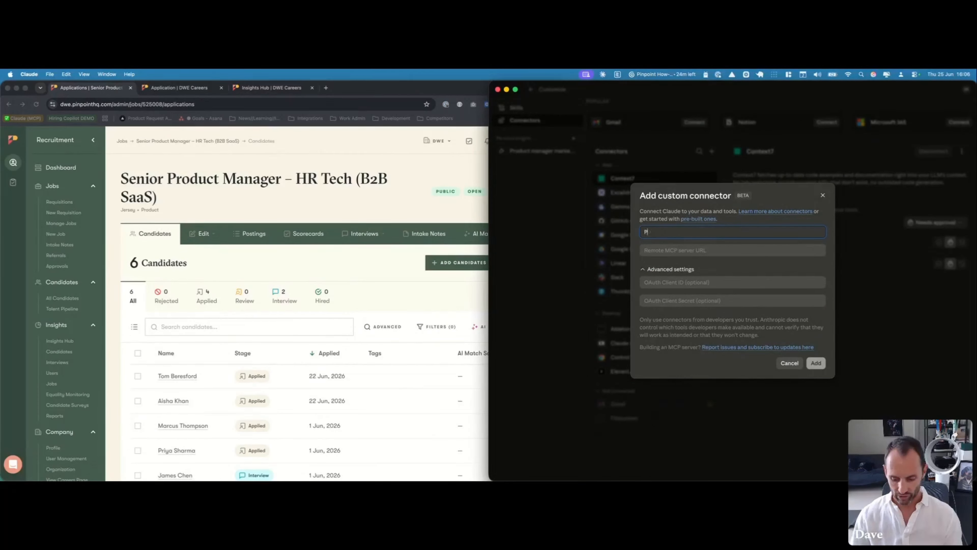
type("inpoint DWE")
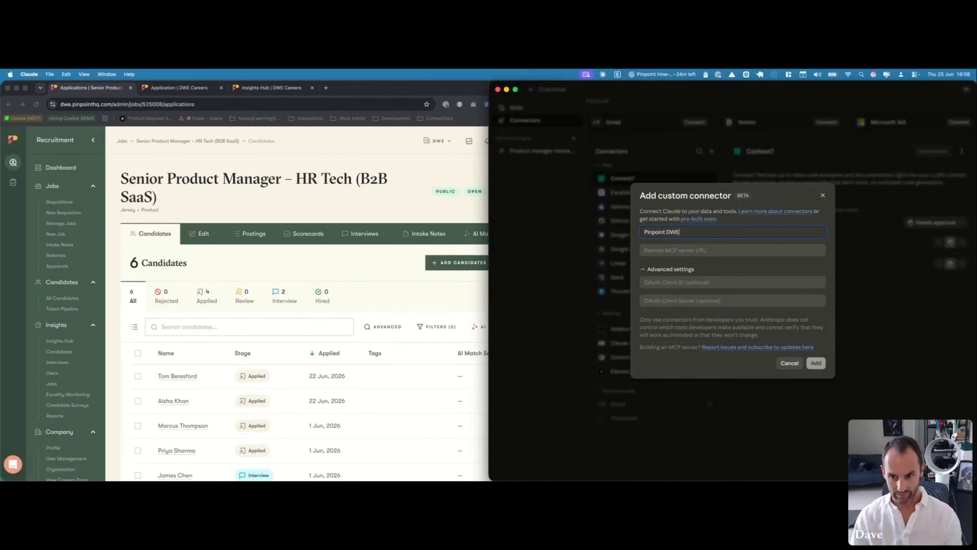
key("super+Tab")
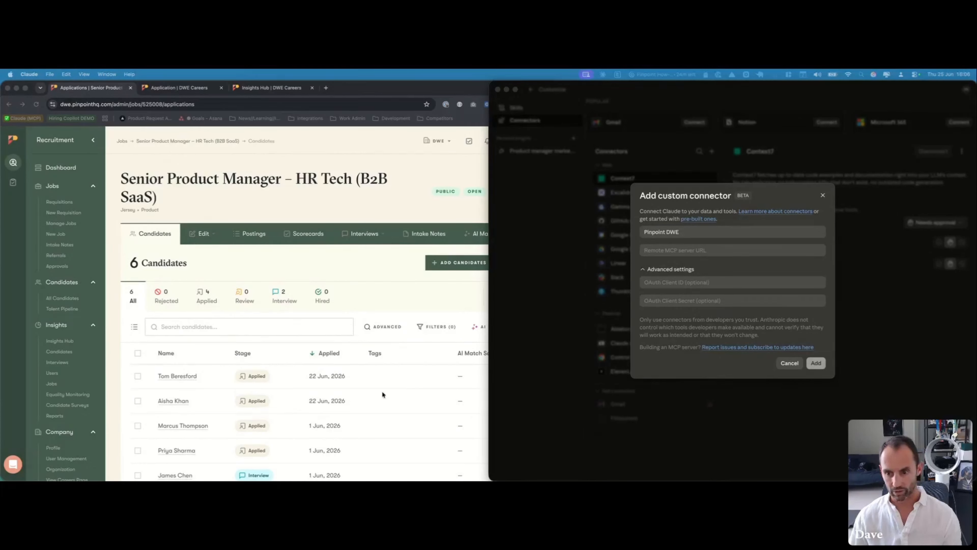
key("super+Tab")
left_click(663, 250)
type("https://dwe.pinpointhq.com/mcp")
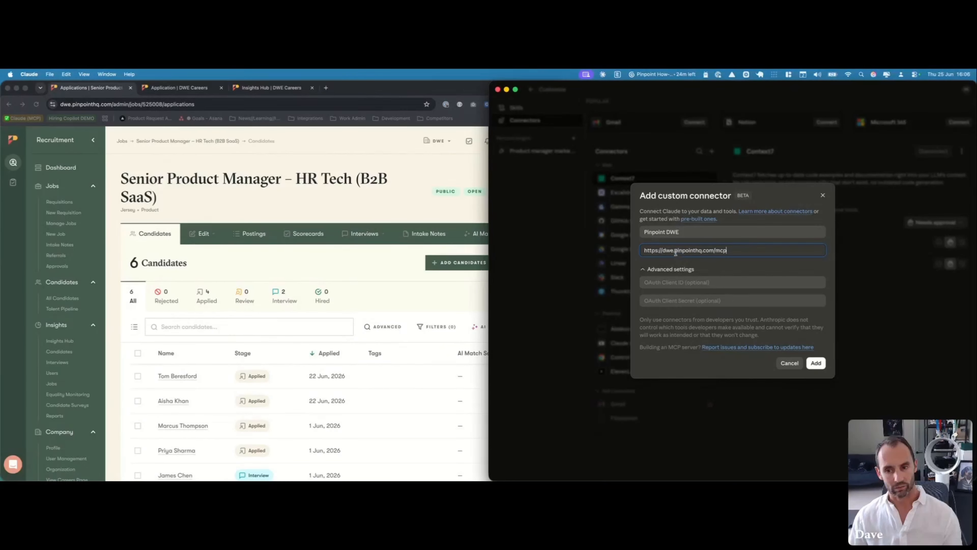
double_click(668, 250)
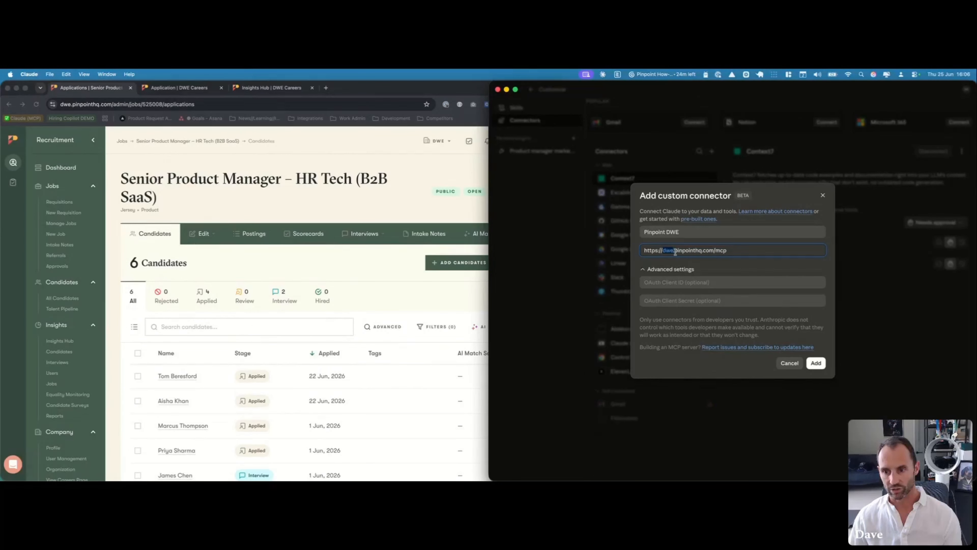
left_click(718, 251)
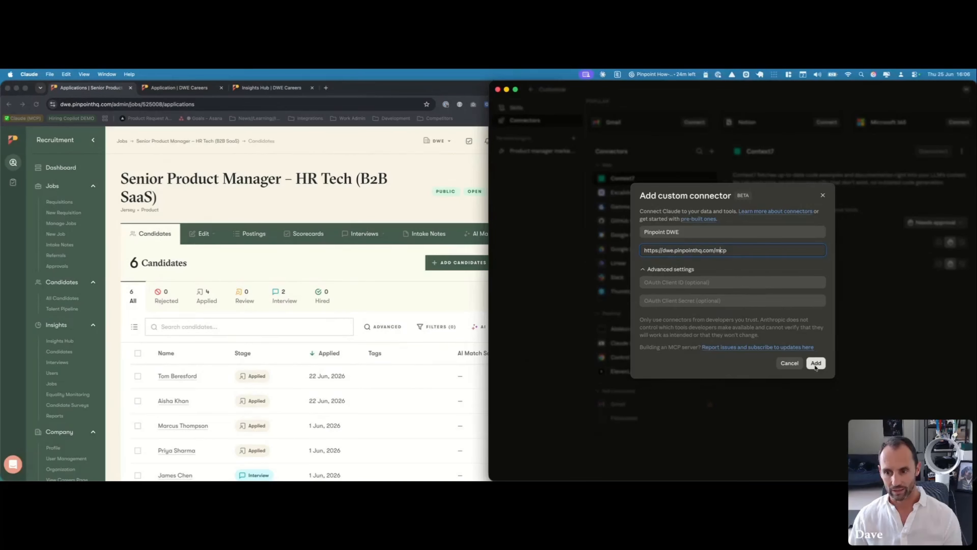
left_click(815, 365)
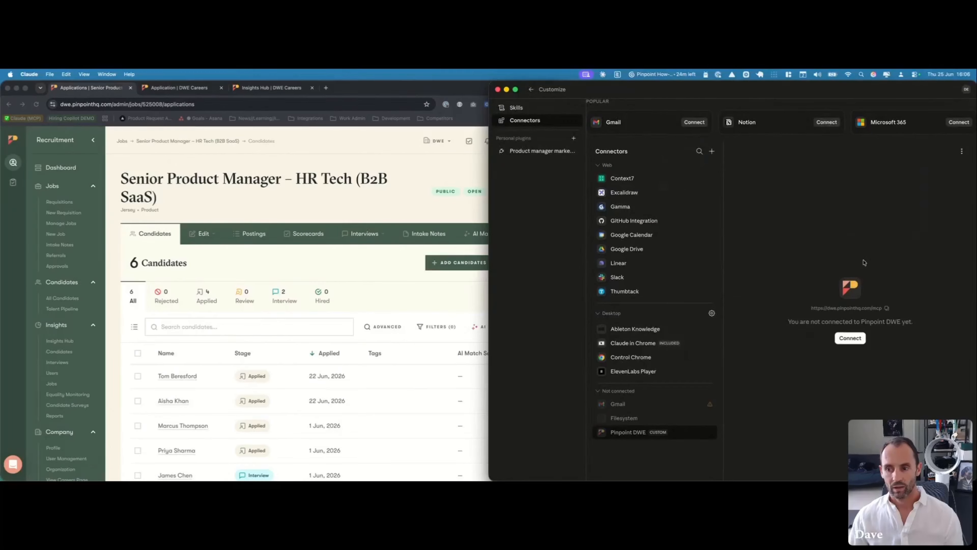
Connect Pinpoint DWE by allowing Claude access to the Pinpoint account and returning to Claude
left_click(851, 339)
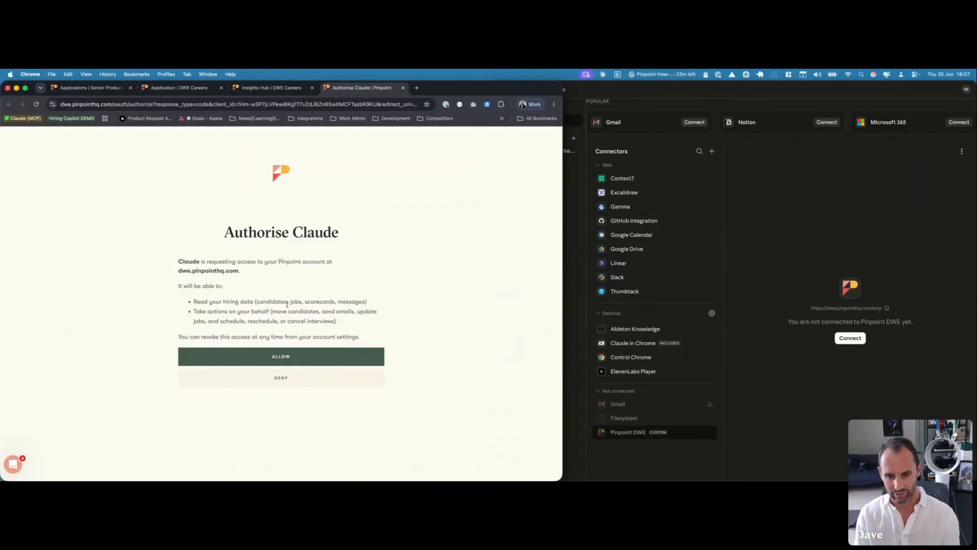
left_click(306, 356)
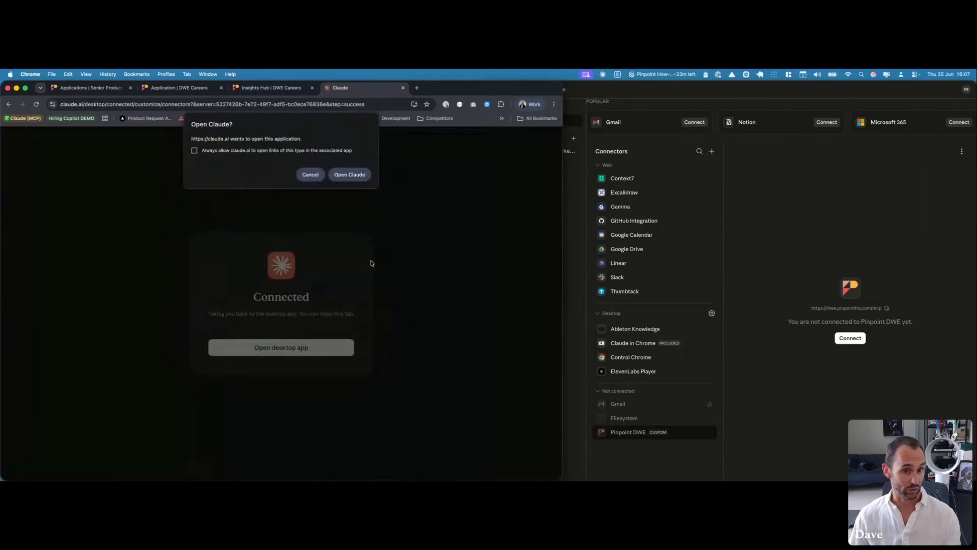
left_click(342, 174)
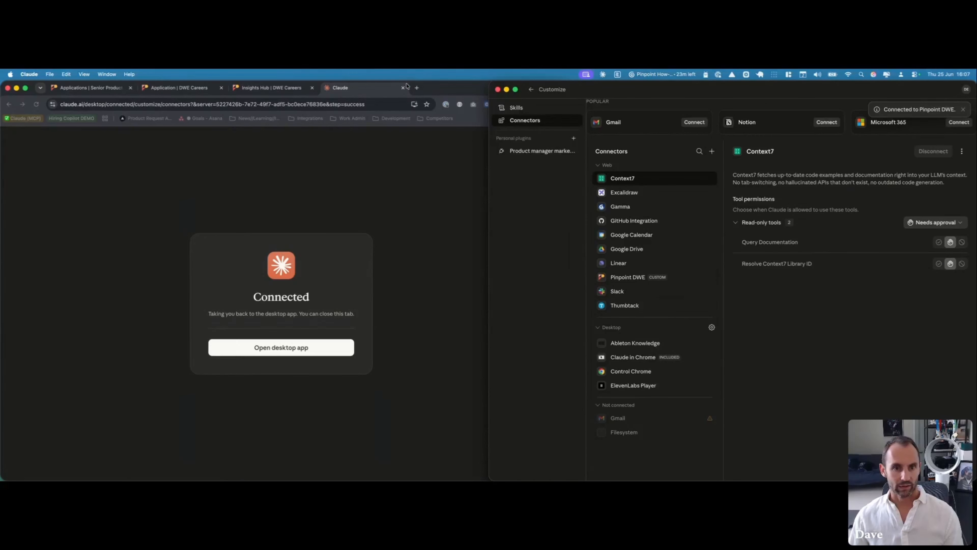
left_click(403, 87)
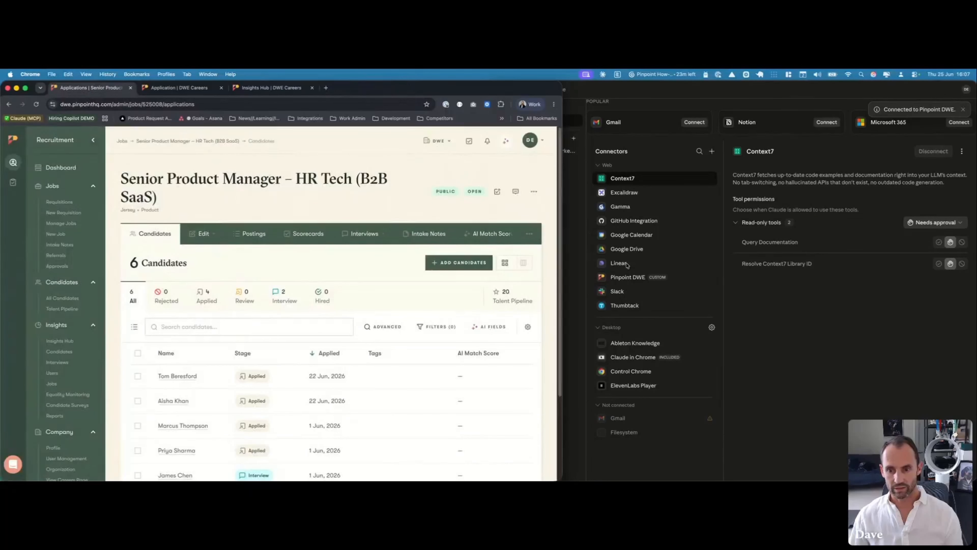
left_click(629, 278)
Review Pinpoint DWE's read-only and write/delete tool lists, collapsing and re-expanding the read-only group
left_click(617, 280)
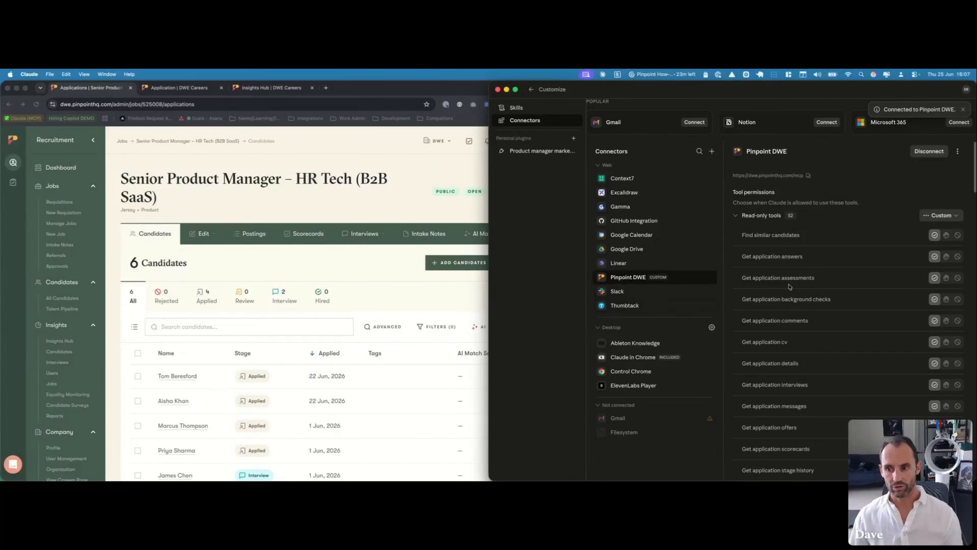
scroll(803, 269, "down", 3)
scroll(802, 269, "down", 10)
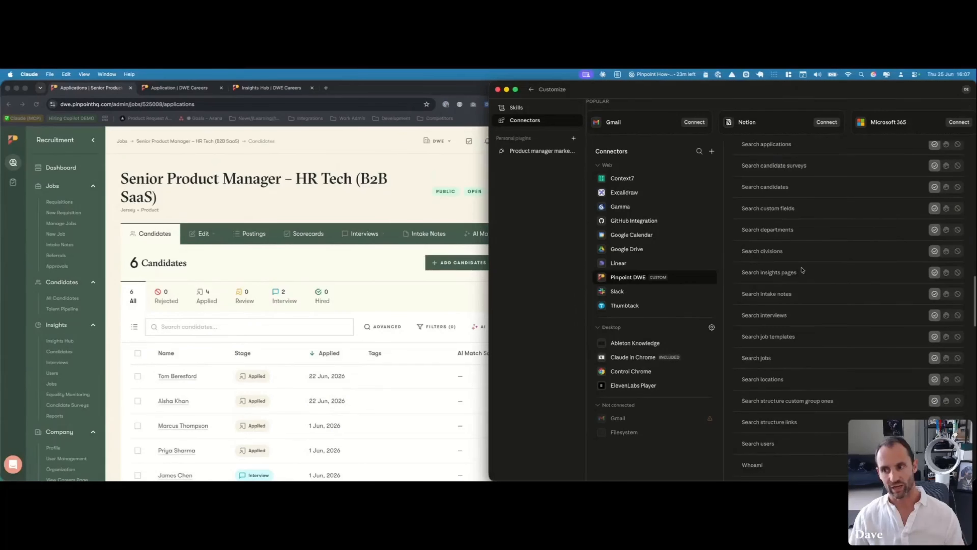
scroll(802, 269, "up", 3)
scroll(802, 269, "up", 8)
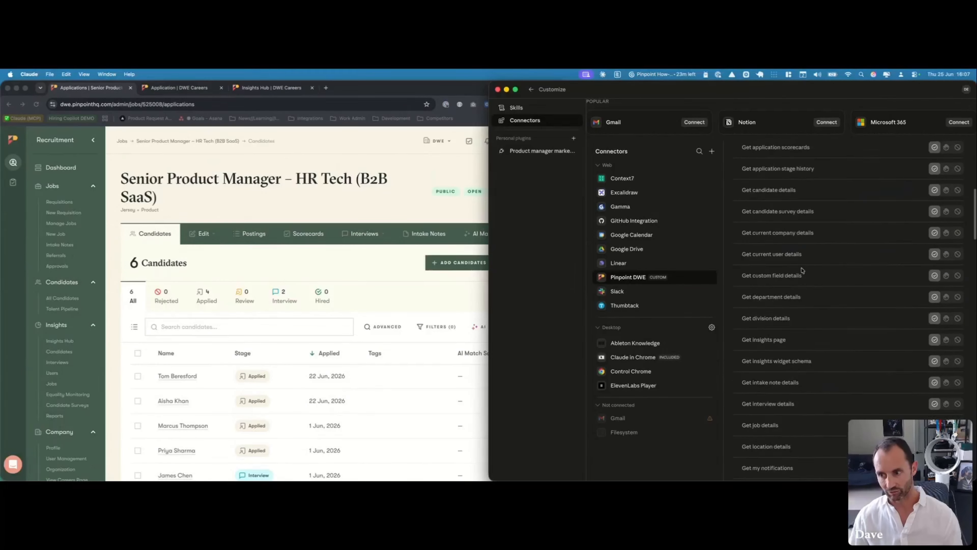
scroll(803, 271, "up", 4)
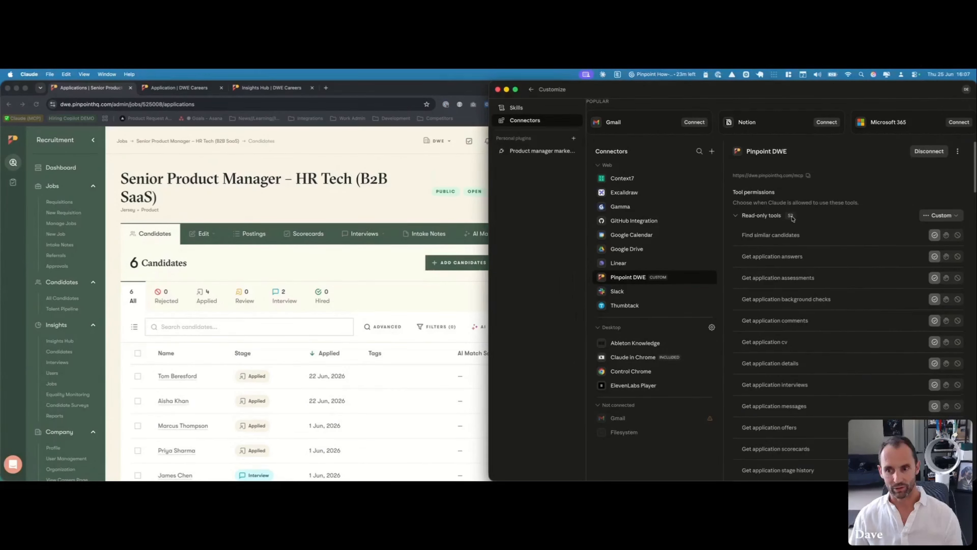
left_click(794, 218)
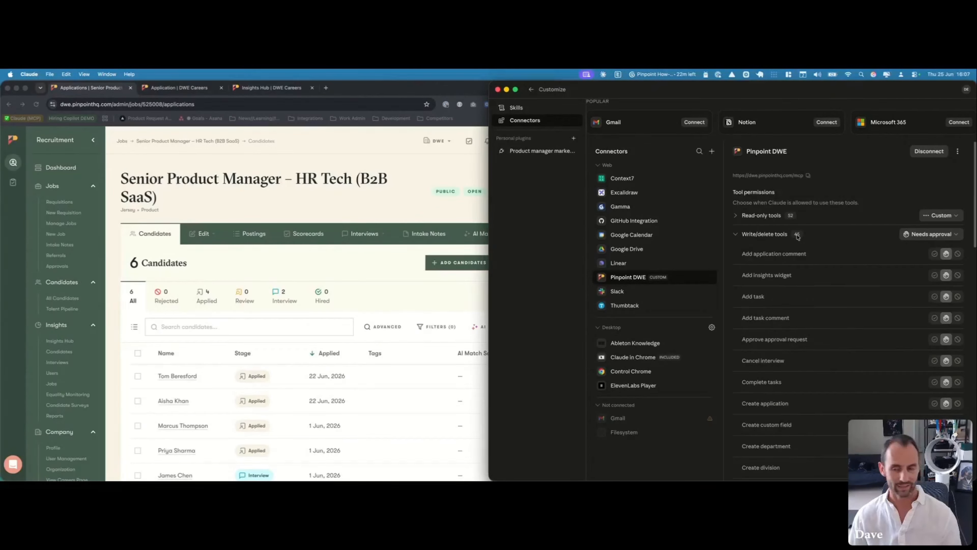
left_click(791, 217)
scroll(842, 235, "down", 1)
scroll(842, 235, "down", 15)
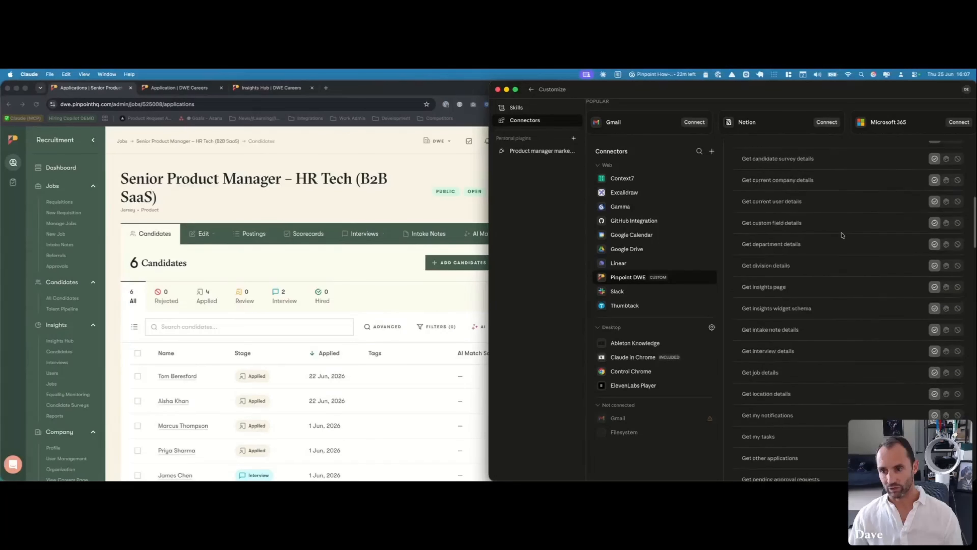
scroll(842, 235, "down", 5)
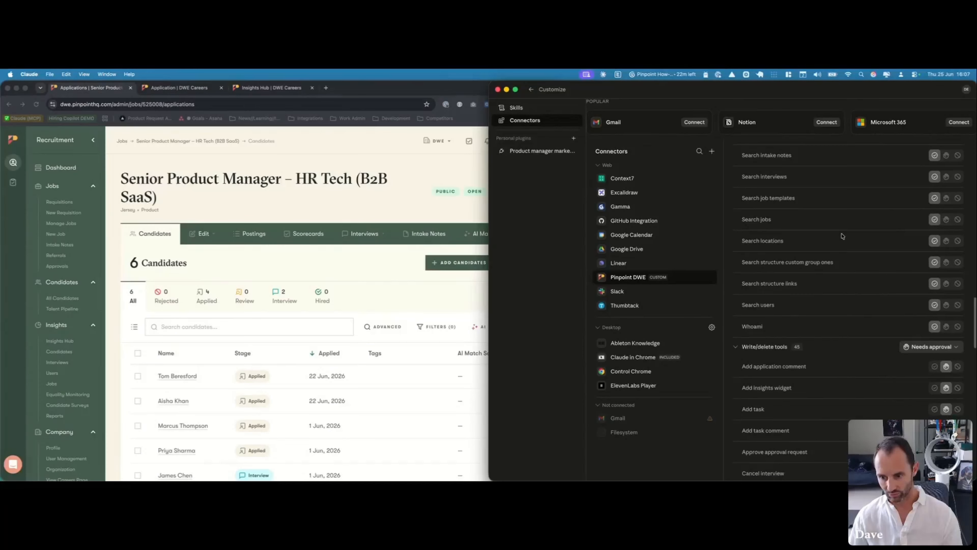
scroll(841, 246, "up", 10)
scroll(841, 253, "up", 3)
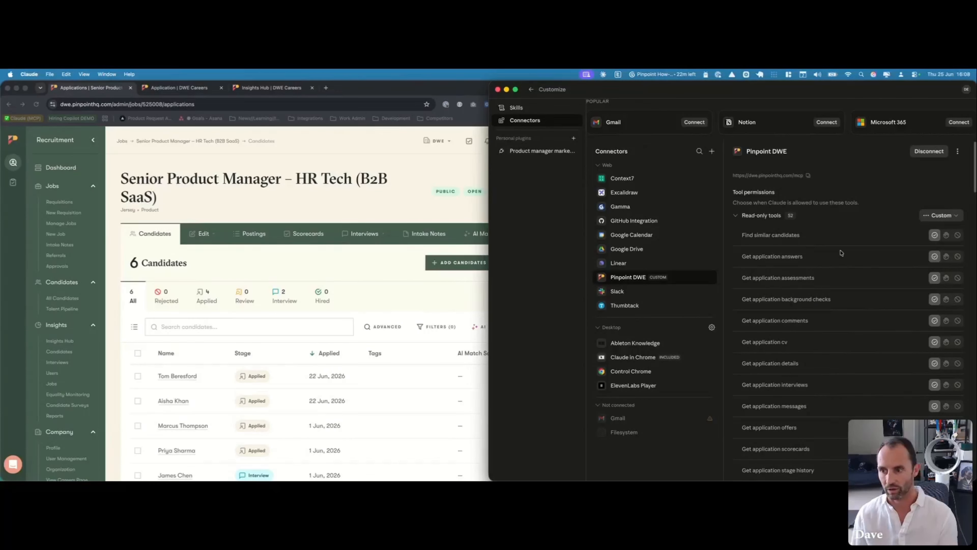
Set Pinpoint DWE read-only tools to Always allow, keeping write/delete tools at Needs approval
left_click(940, 216)
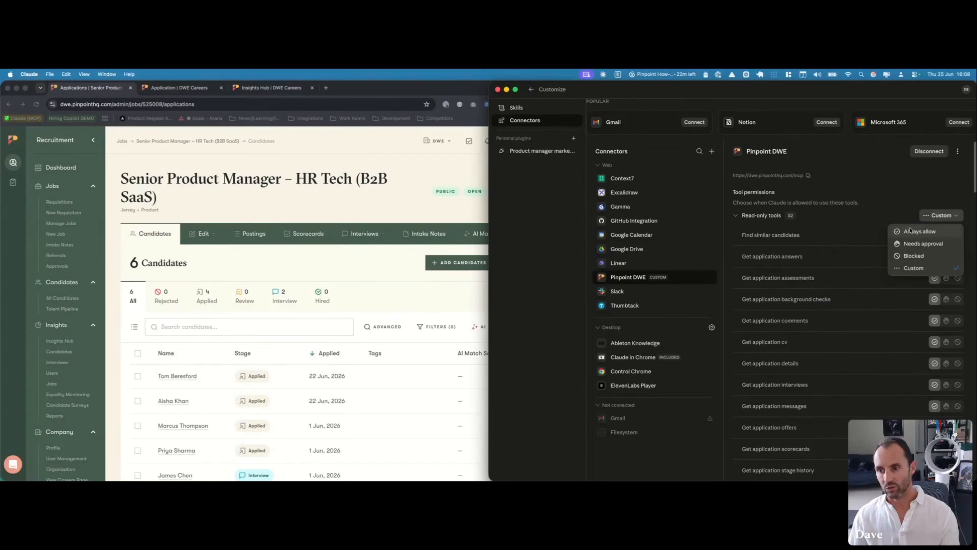
left_click(910, 231)
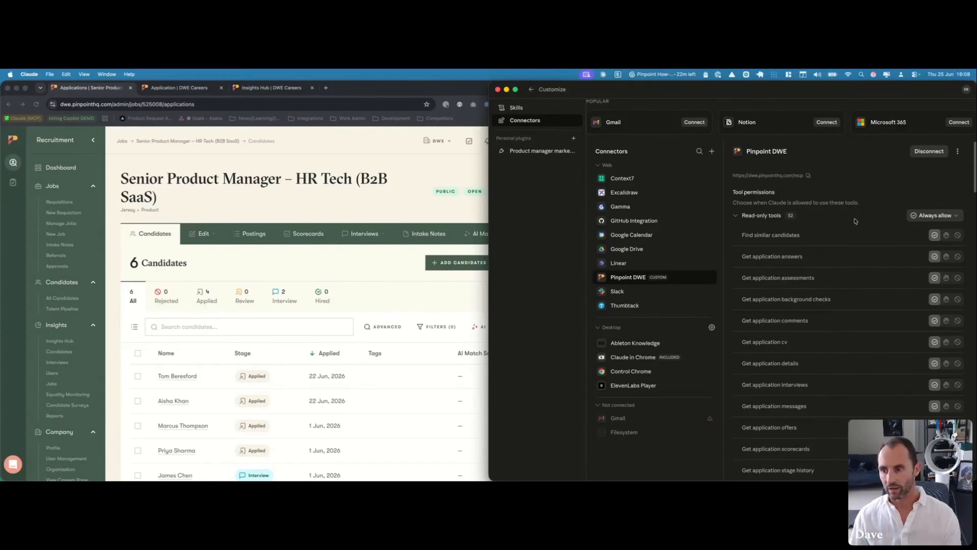
scroll(864, 239, "down", 1)
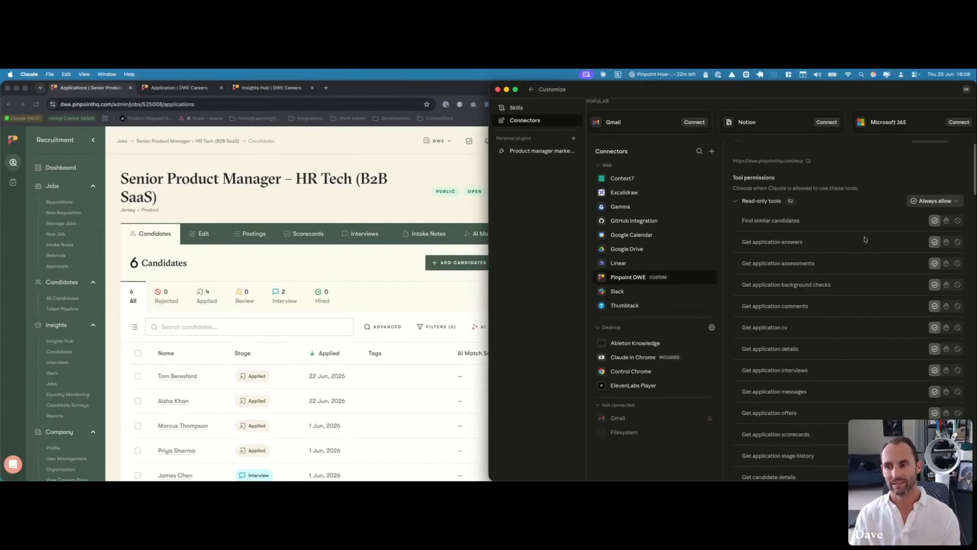
scroll(885, 224, "down", 1)
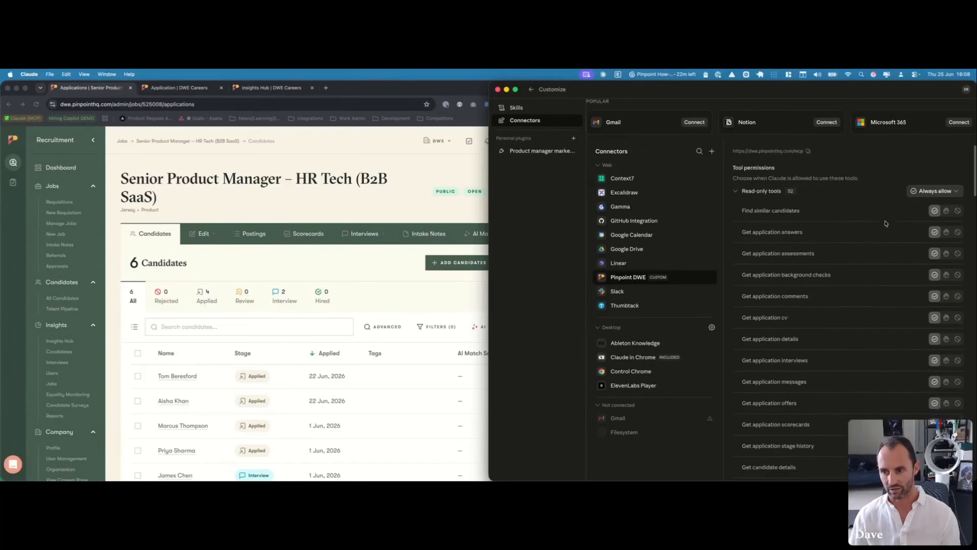
scroll(885, 223, "down", 20)
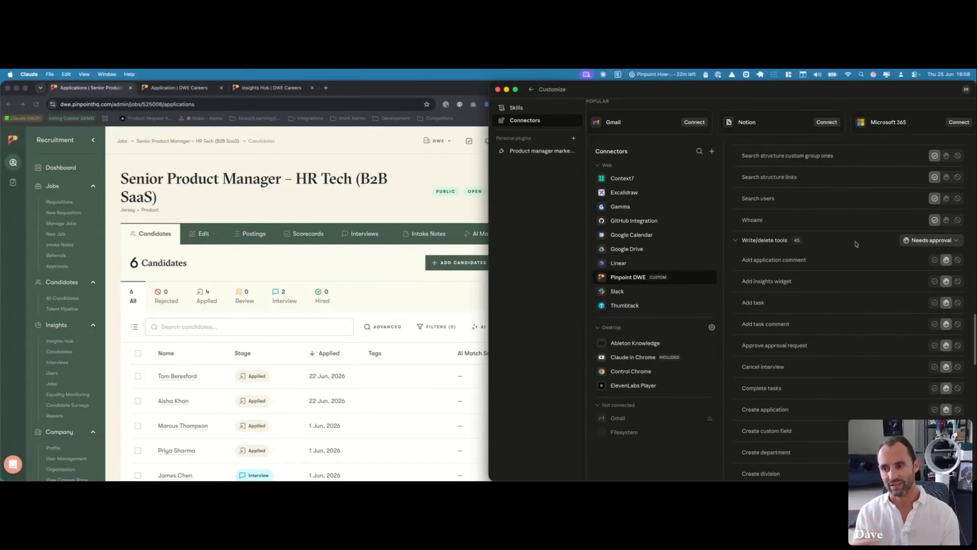
scroll(847, 235, "up", 20)
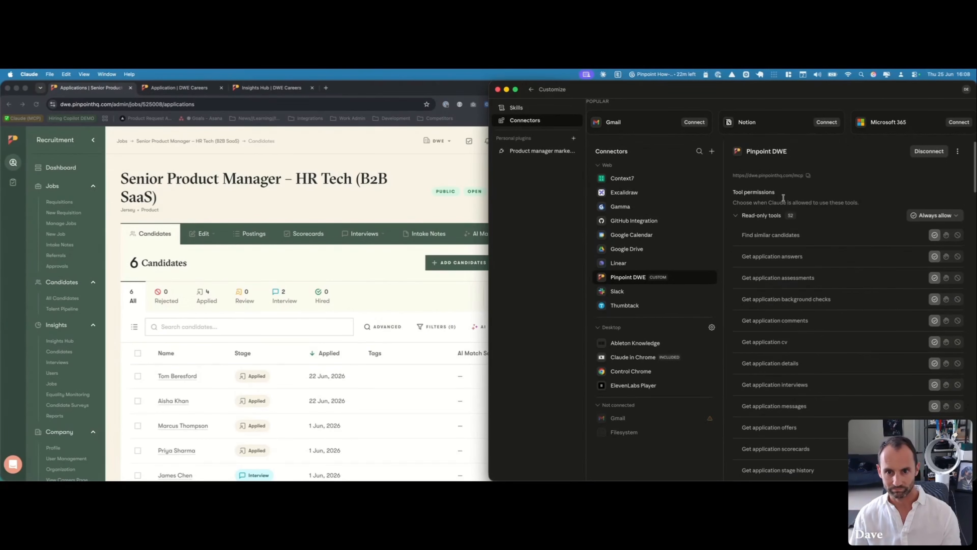
left_click(532, 91)
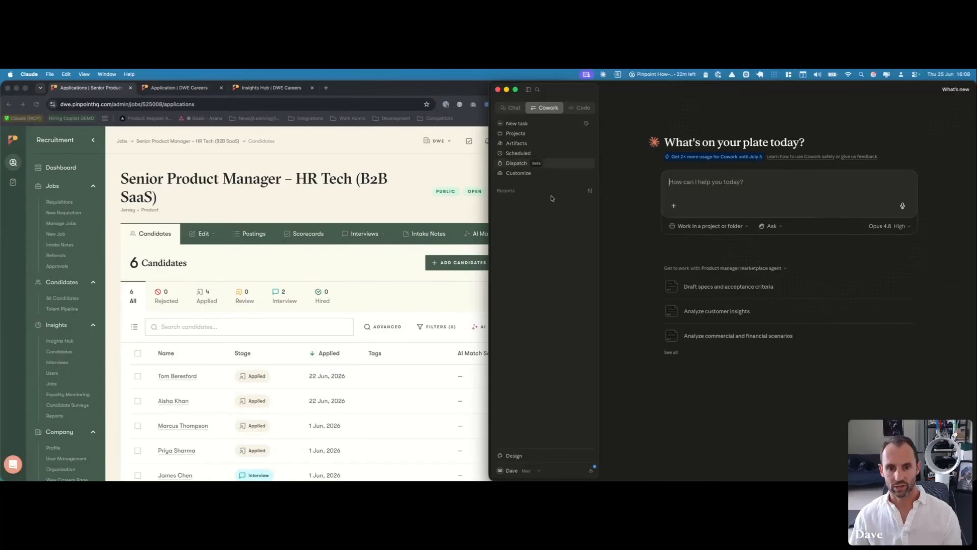
Check the Pinpoint candidates list, then paste the Senior Product Manager – HR Tech pipeline snapshot request into Cowork
left_click(371, 274)
scroll(346, 348, "down", 1)
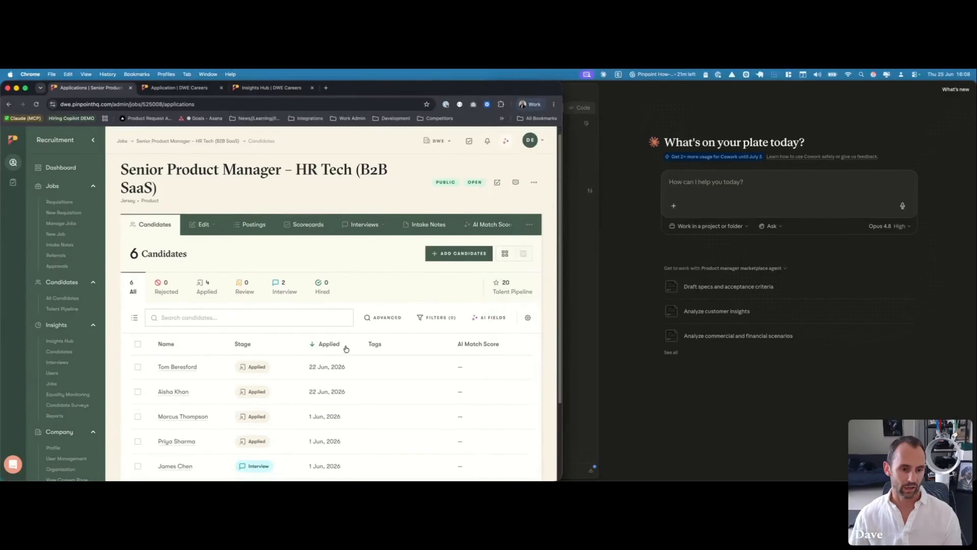
scroll(346, 349, "down", 3)
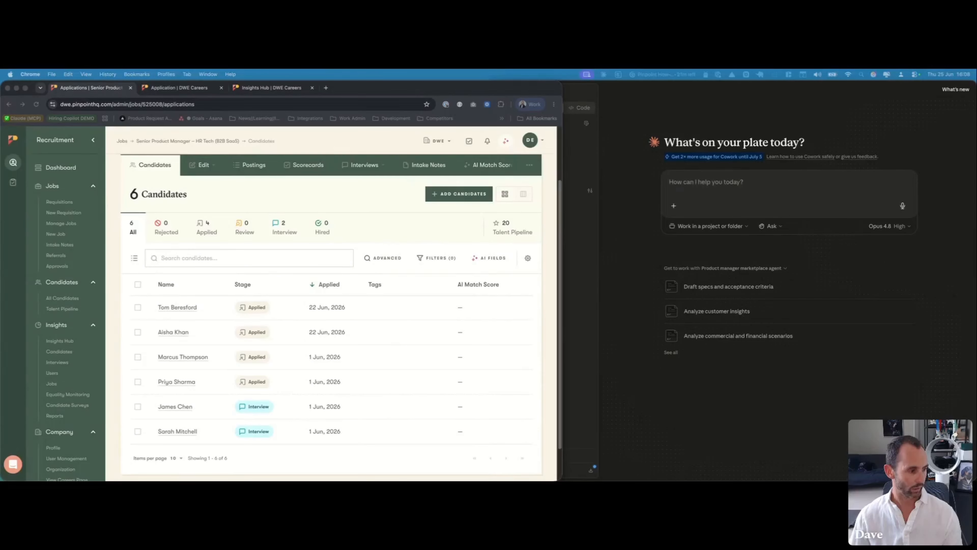
left_click(688, 187)
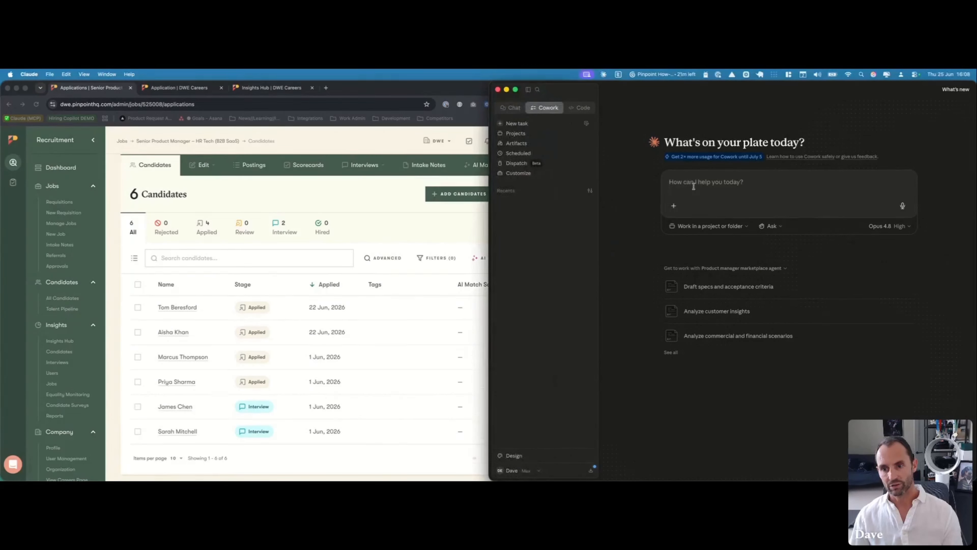
type("Give me a snapshot of my Senior Product Manager – HR Tech pipeline: how many candidates at each stage, who applied this week, and who's at interview.")
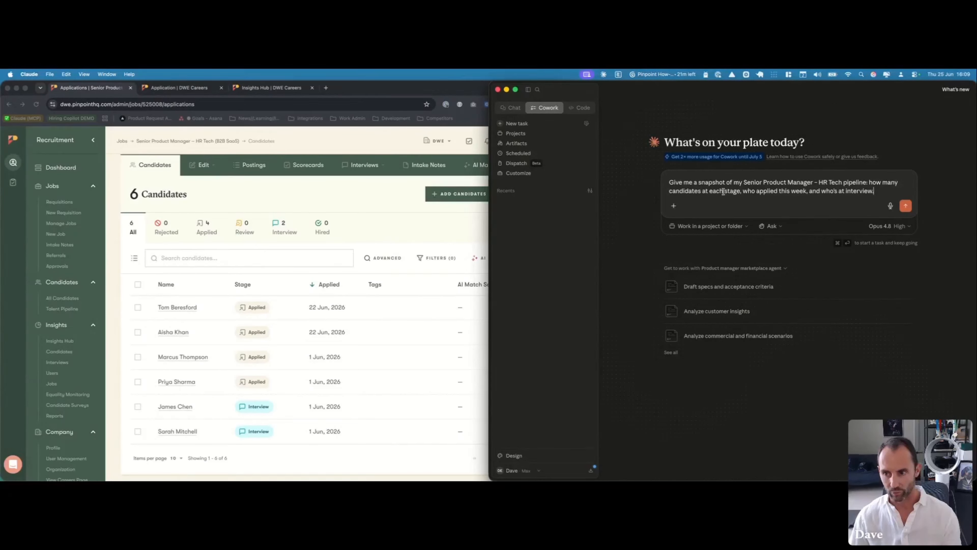
Send the pipeline request and inspect the Search jobs and Search applications tool calls
left_click(906, 207)
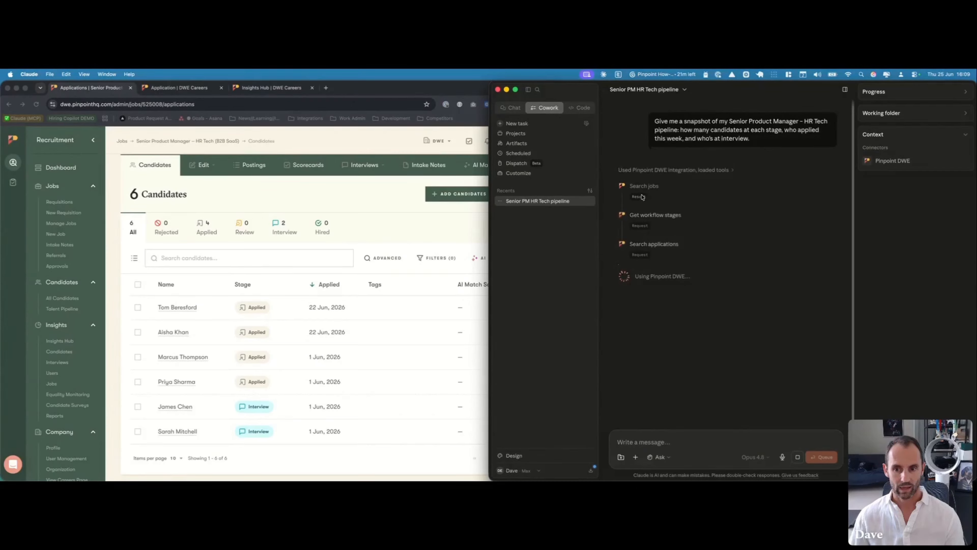
left_click(641, 197)
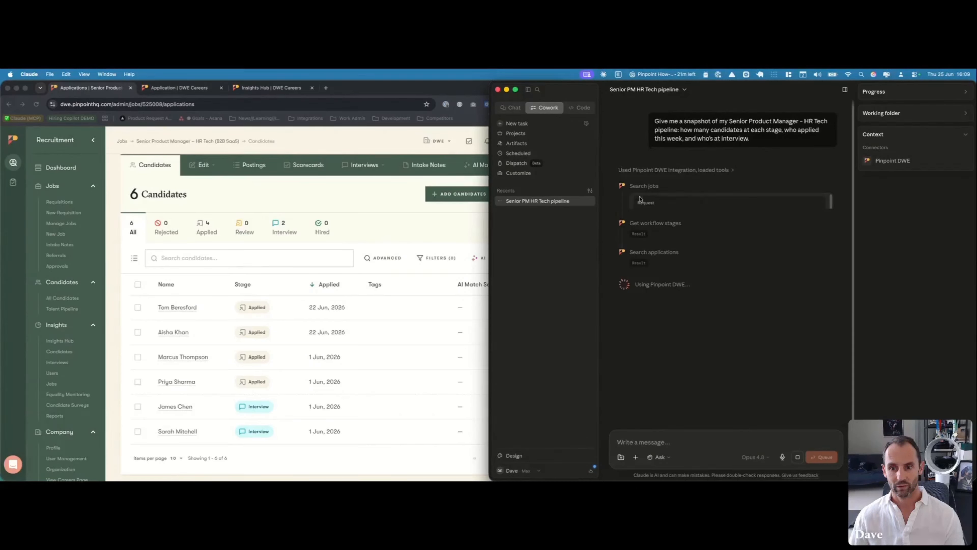
scroll(668, 227, "down", 2)
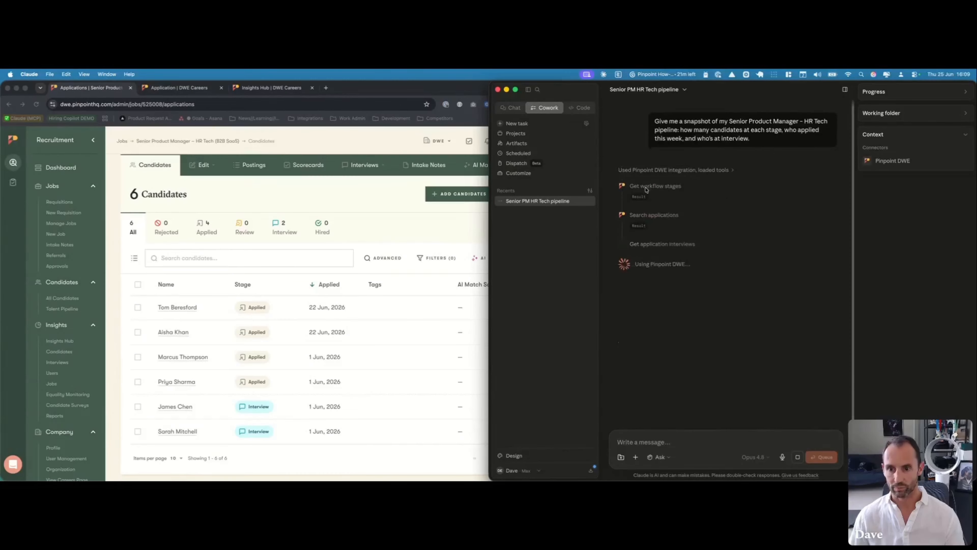
left_click(639, 198)
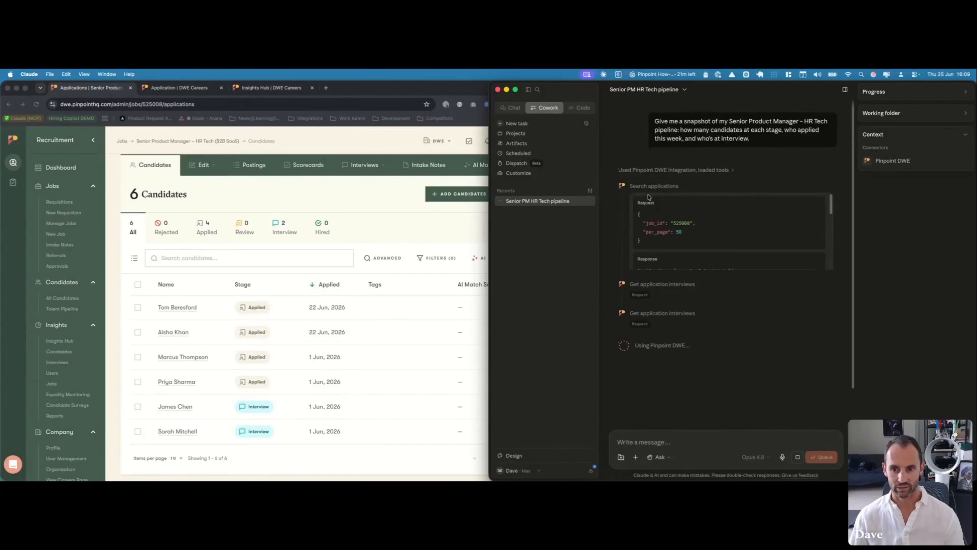
scroll(680, 227, "down", 5)
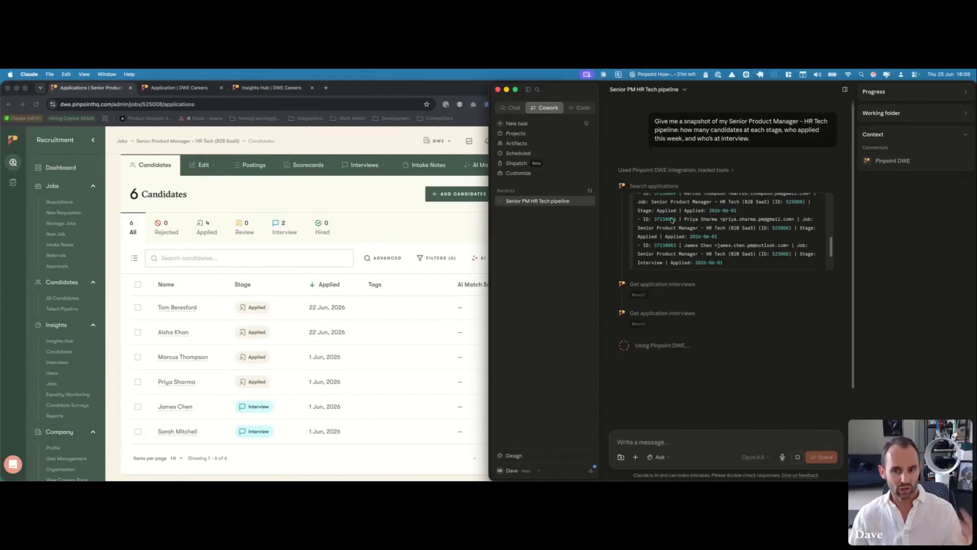
left_click(639, 185)
scroll(651, 217, "down", 3)
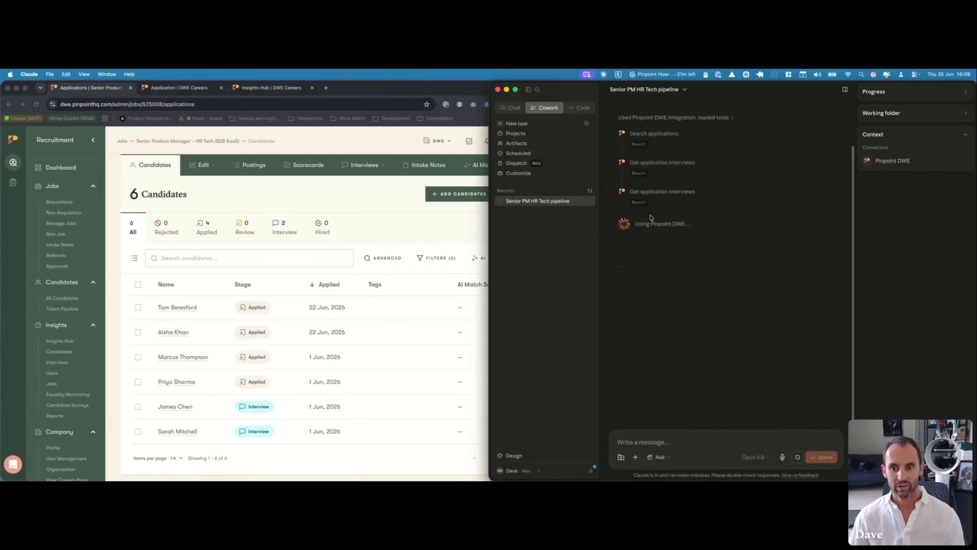
scroll(651, 217, "up", 3)
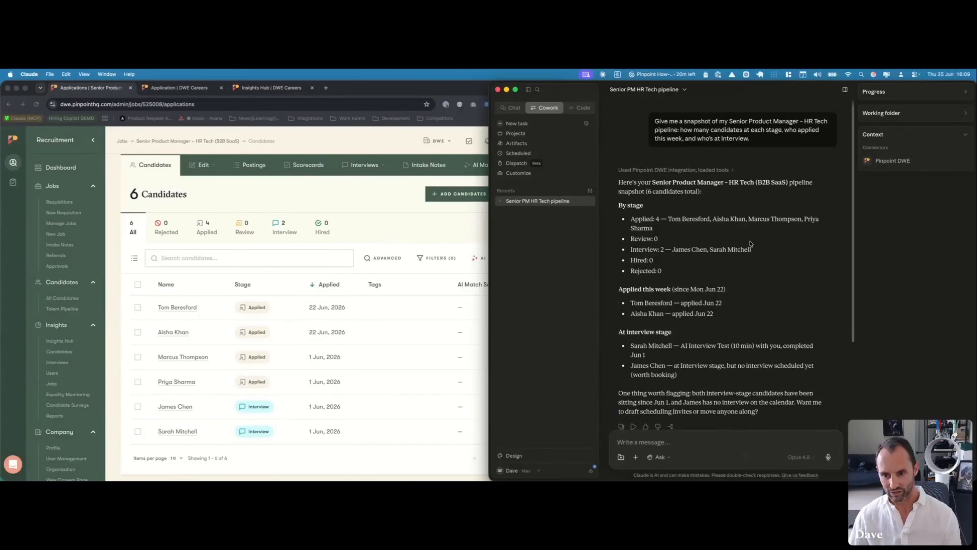
scroll(751, 244, "down", 1)
scroll(750, 241, "down", 3)
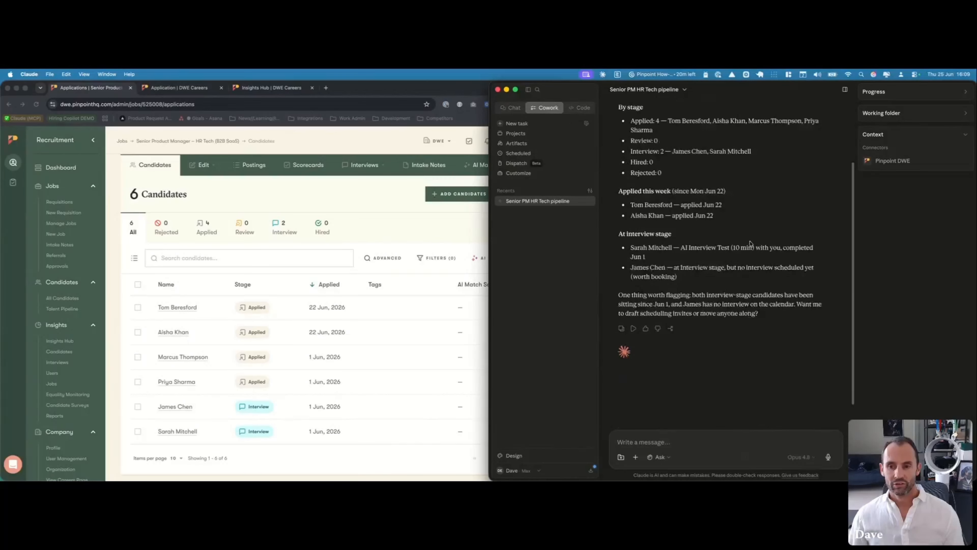
scroll(750, 241, "up", 4)
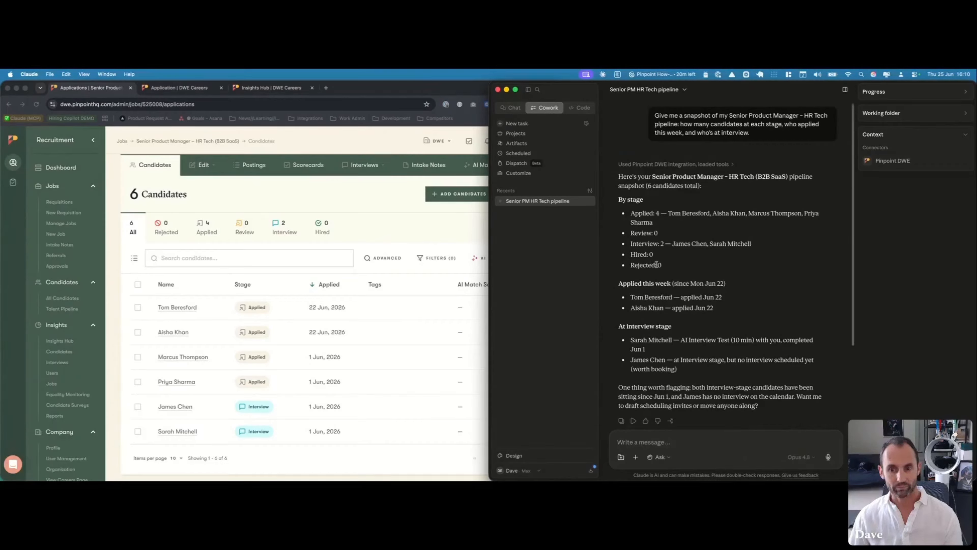
left_click_drag(682, 271, 634, 210)
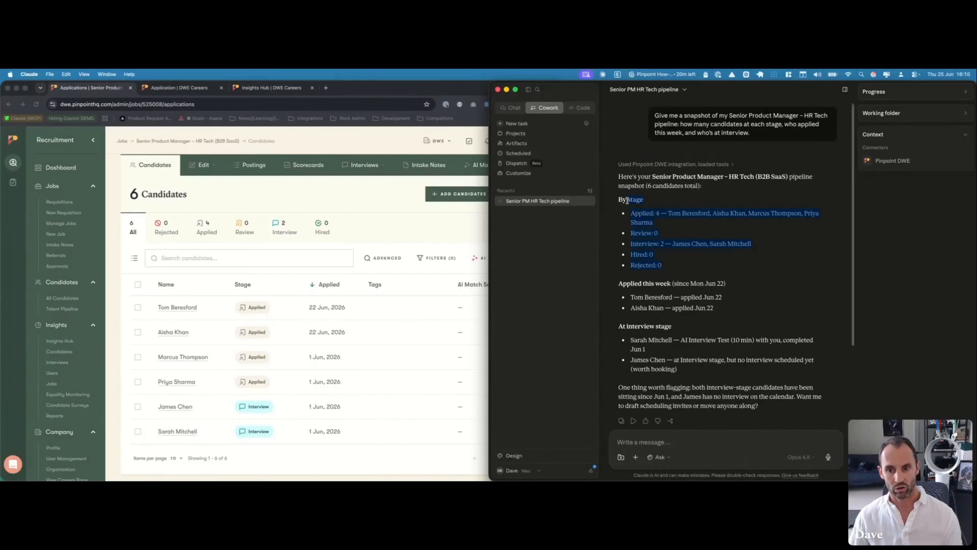
left_click(738, 236)
scroll(741, 283, "up", 1)
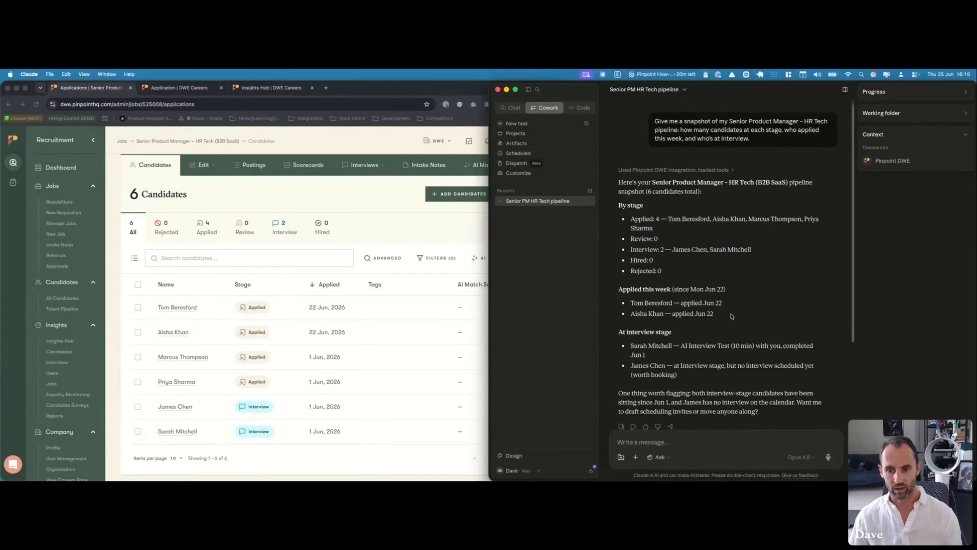
left_click_drag(730, 317, 608, 289)
left_click(719, 273)
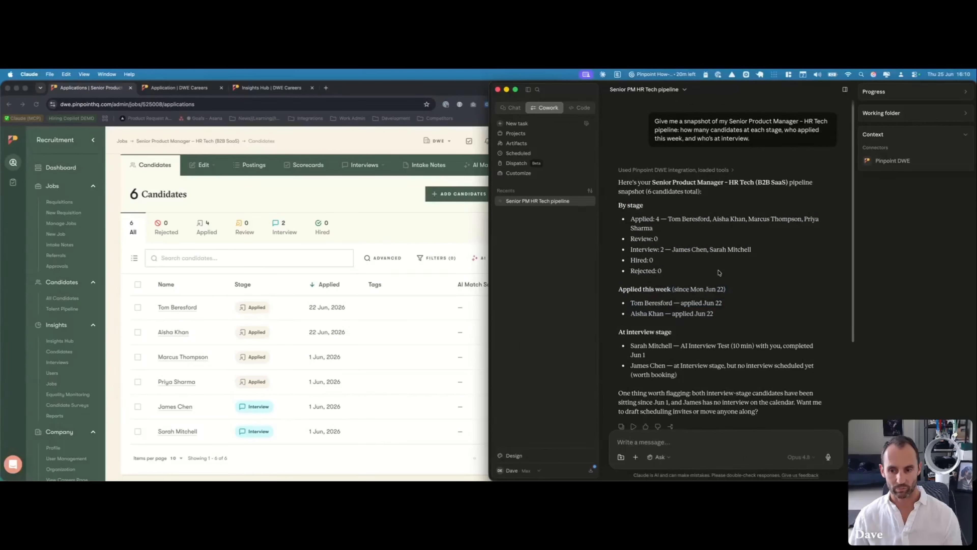
scroll(718, 272, "down", 2)
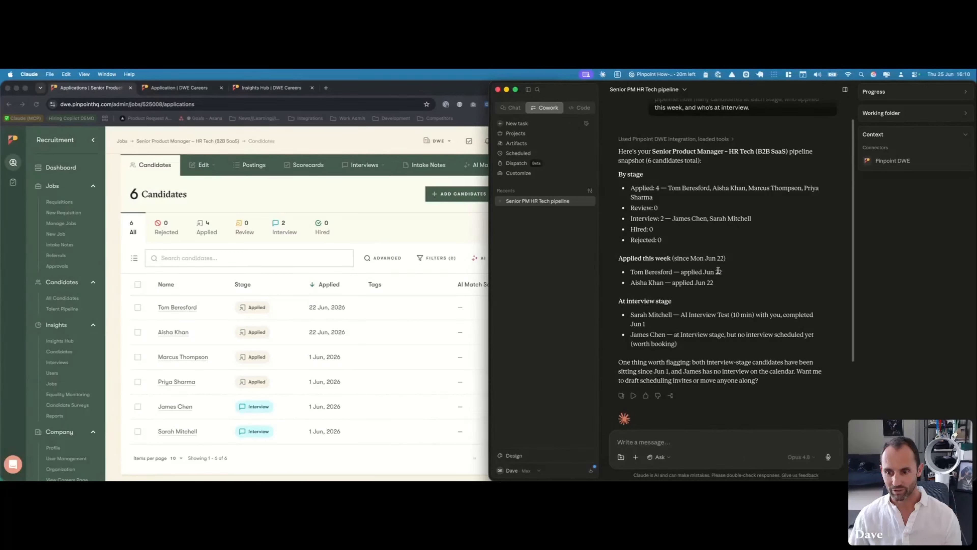
scroll(718, 272, "down", 2)
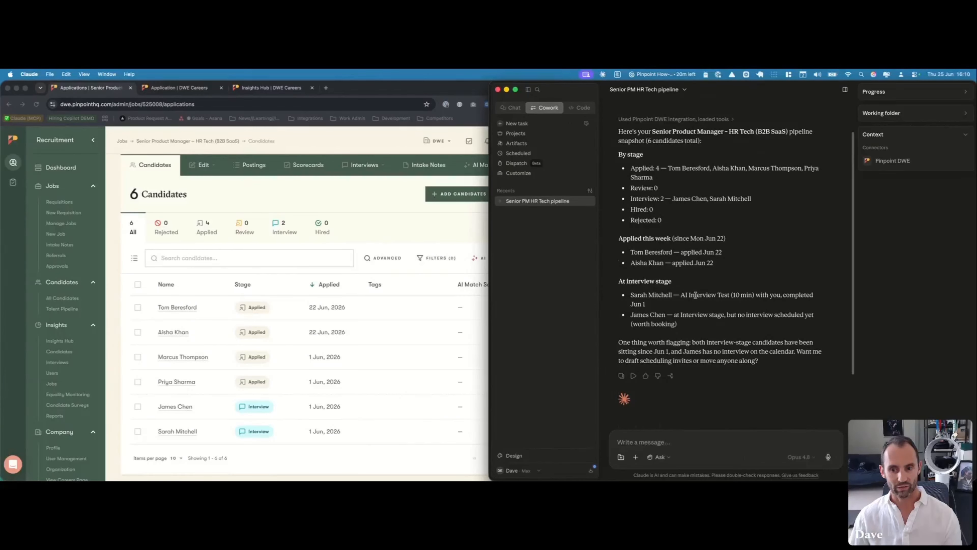
scroll(692, 294, "up", 3)
left_click(718, 175)
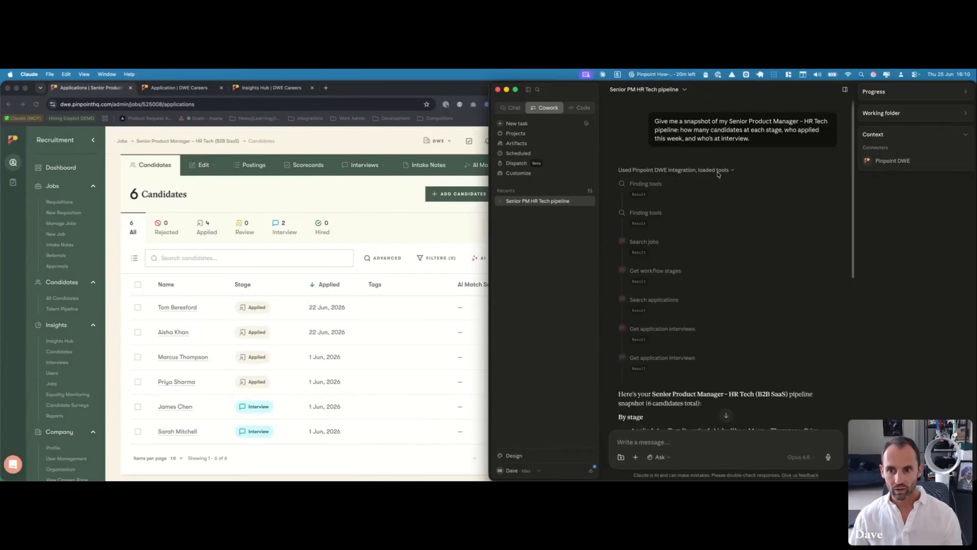
scroll(704, 175, "down", 2)
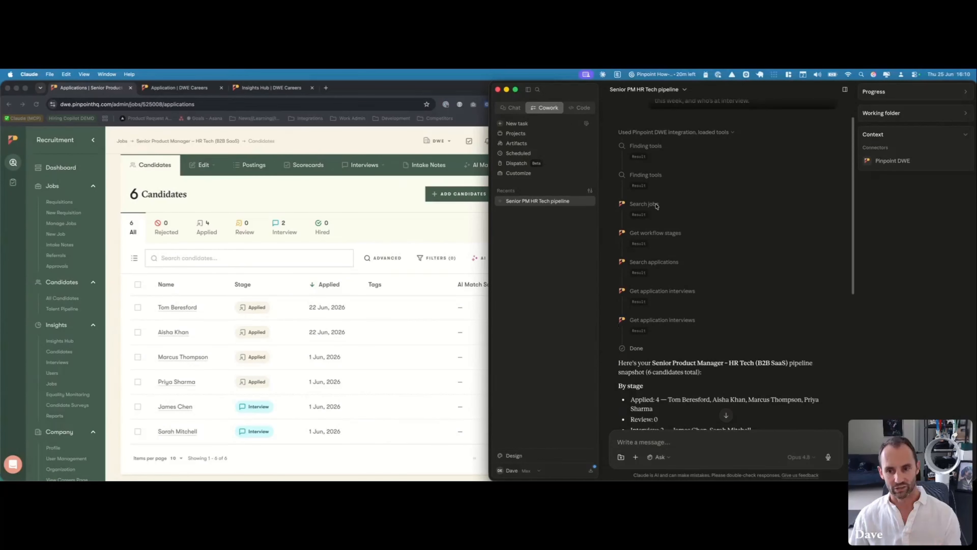
left_click(658, 233)
scroll(683, 265, "down", 6)
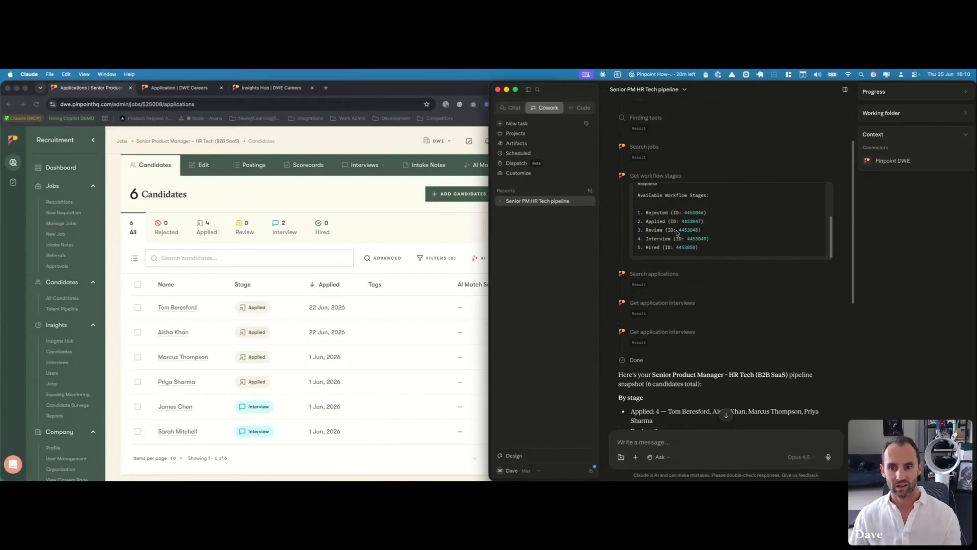
left_click(669, 176)
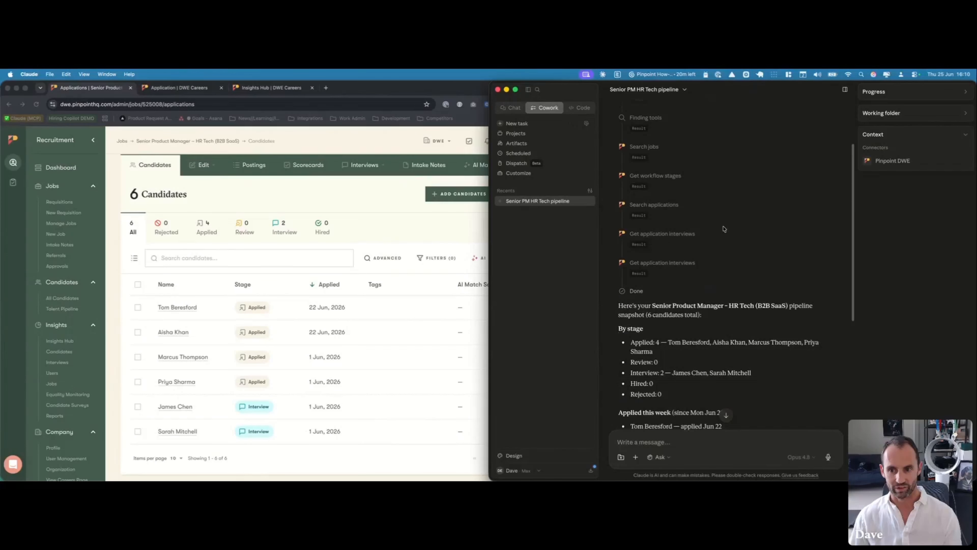
scroll(725, 230, "down", 8)
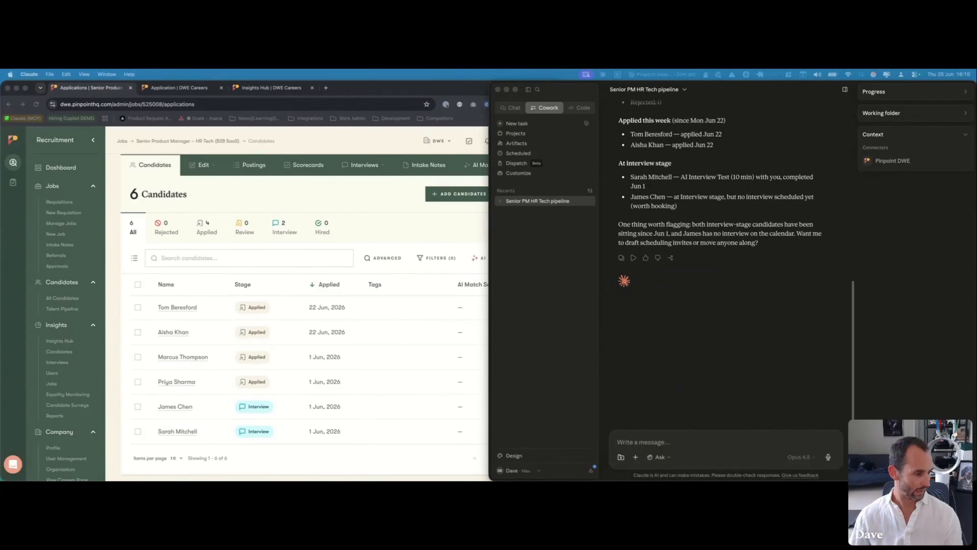
Send the prompt asking Claude to rank the Senior PM applicants against the job brief
left_click(725, 432)
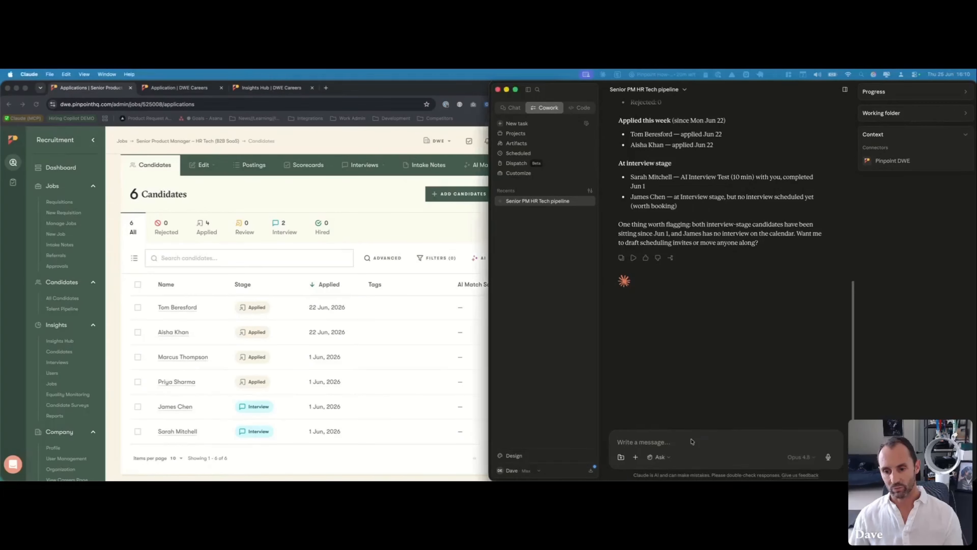
type("Read the job brief for the Senior Product Manager - HR Tech role and rank my applicants against it. For each, give a one-line fit verdict and the single biggest strength or gap. Who should I prioritise?")
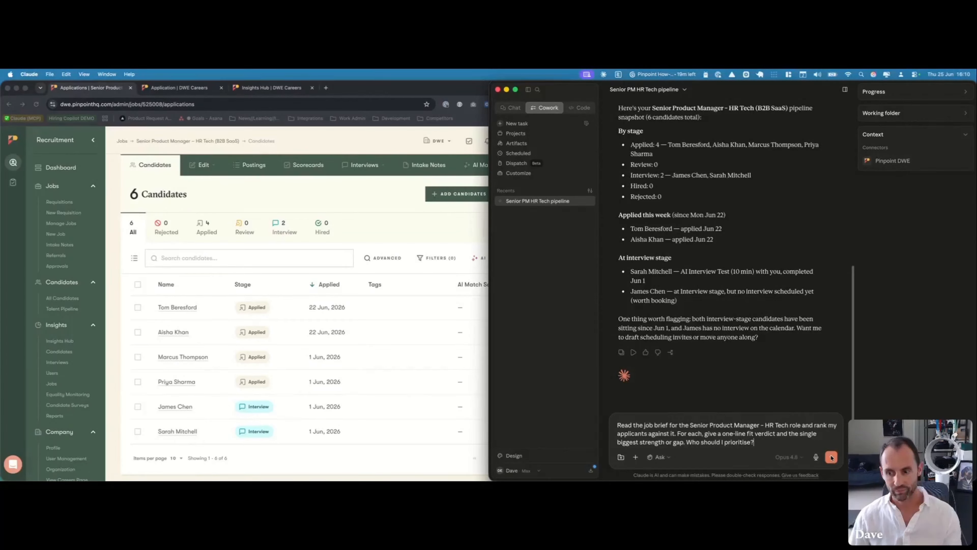
left_click(831, 457)
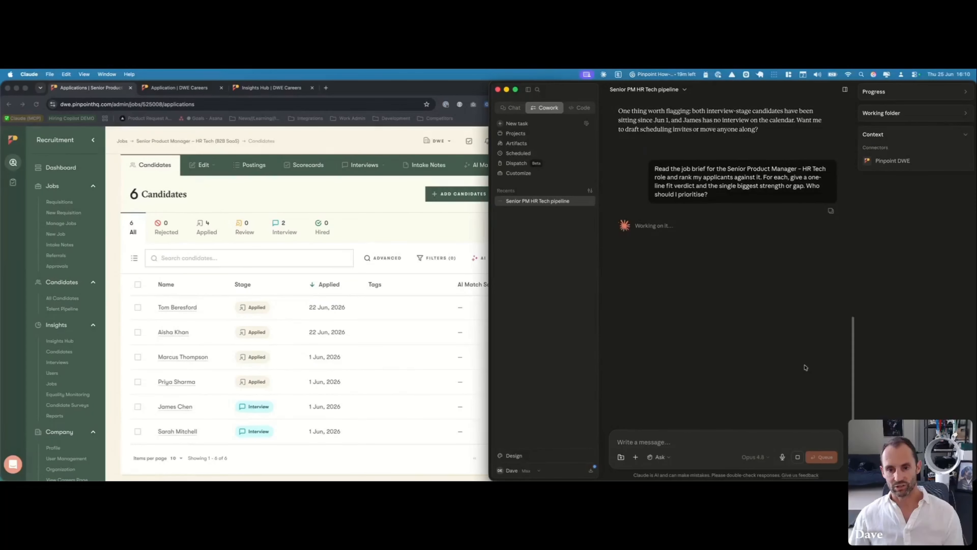
left_click(394, 220)
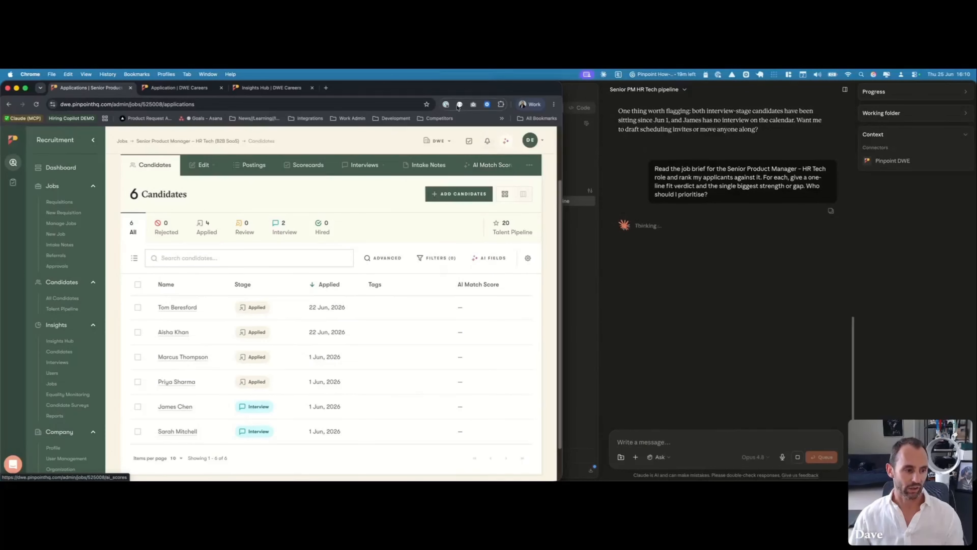
left_click(504, 142)
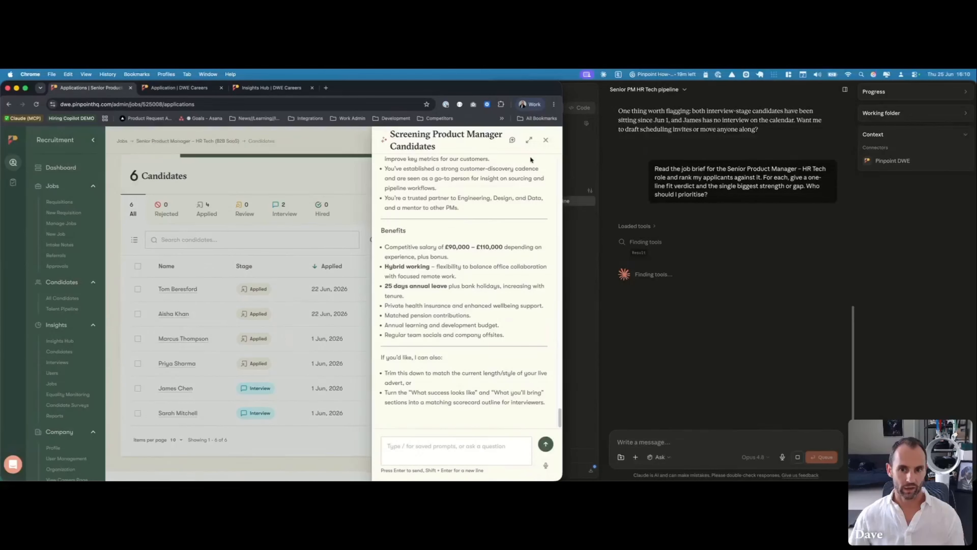
scroll(522, 192, "up", 11)
scroll(523, 192, "down", 11)
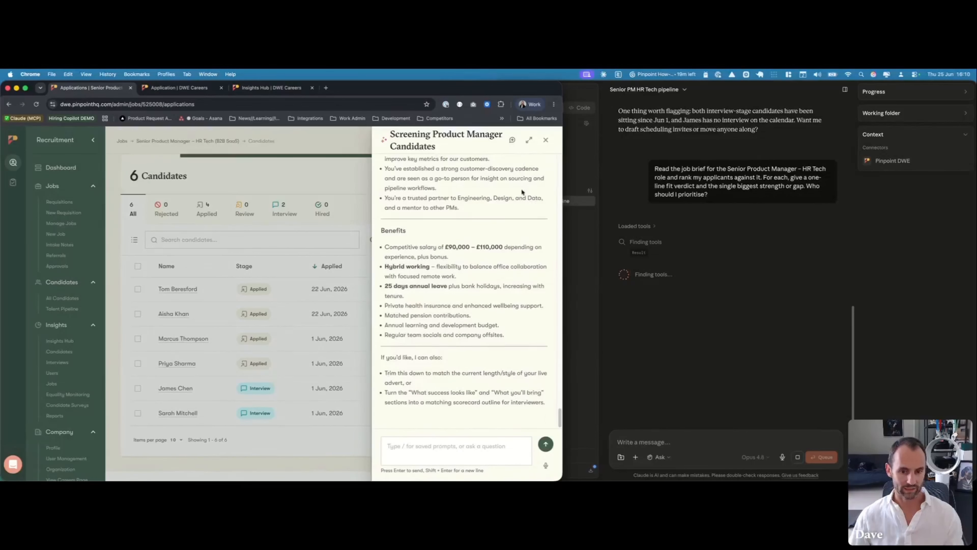
scroll(513, 201, "up", 13)
scroll(513, 204, "down", 13)
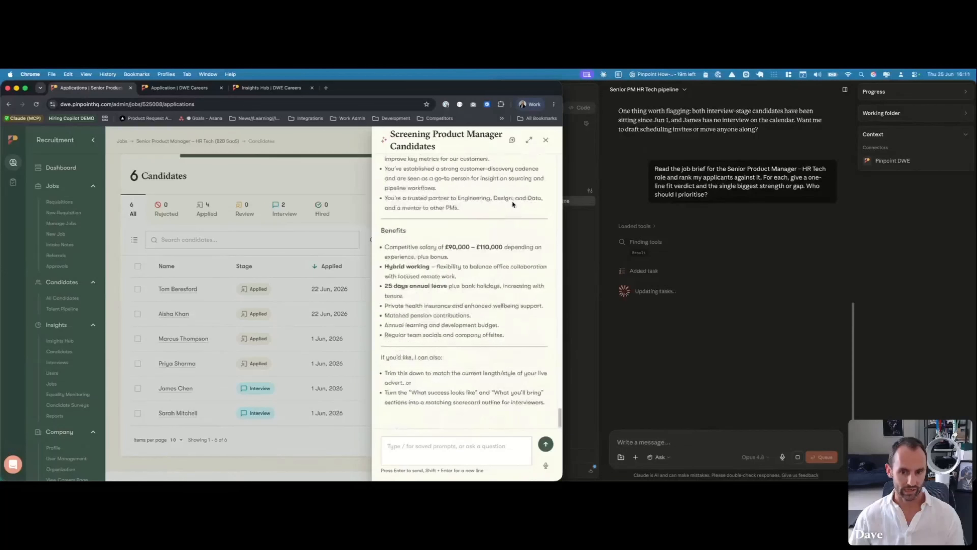
left_click(546, 141)
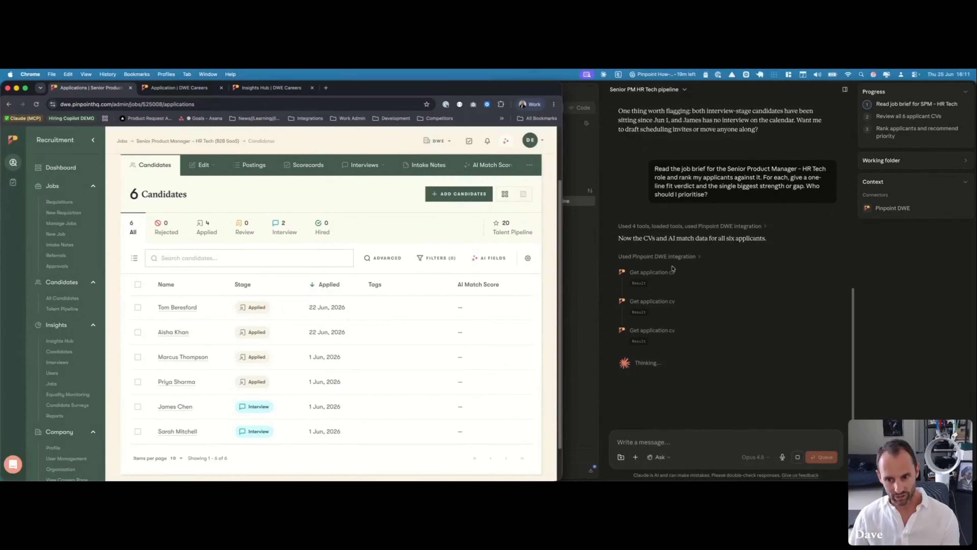
Return to the Claude conversation and collapse the 'Used Pinpoint DWE integration' CV tool calls
left_click(679, 260)
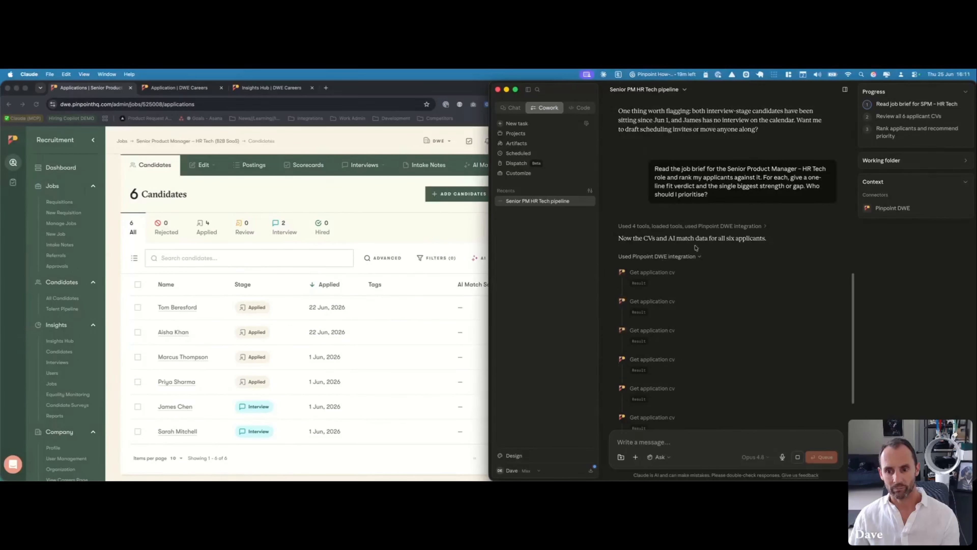
scroll(648, 240, "up", 4)
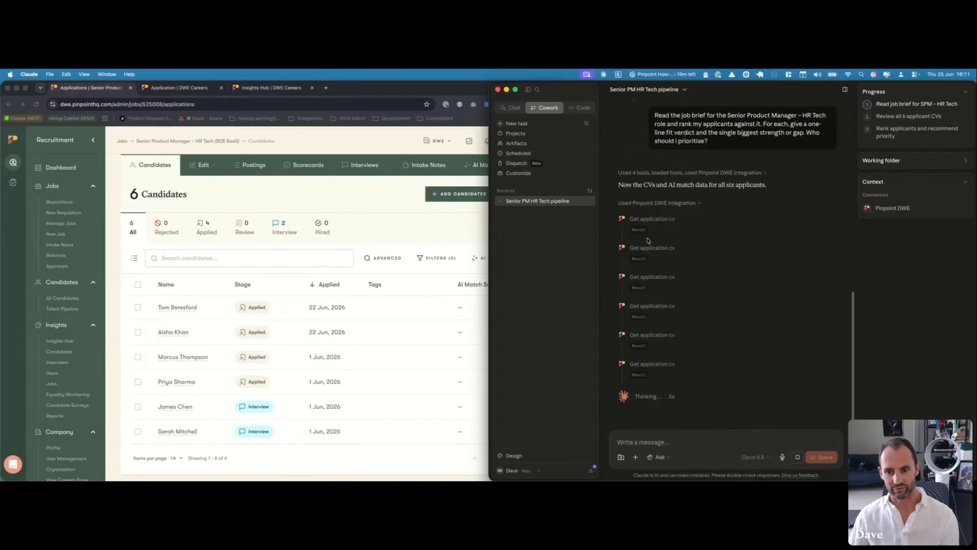
left_click(679, 203)
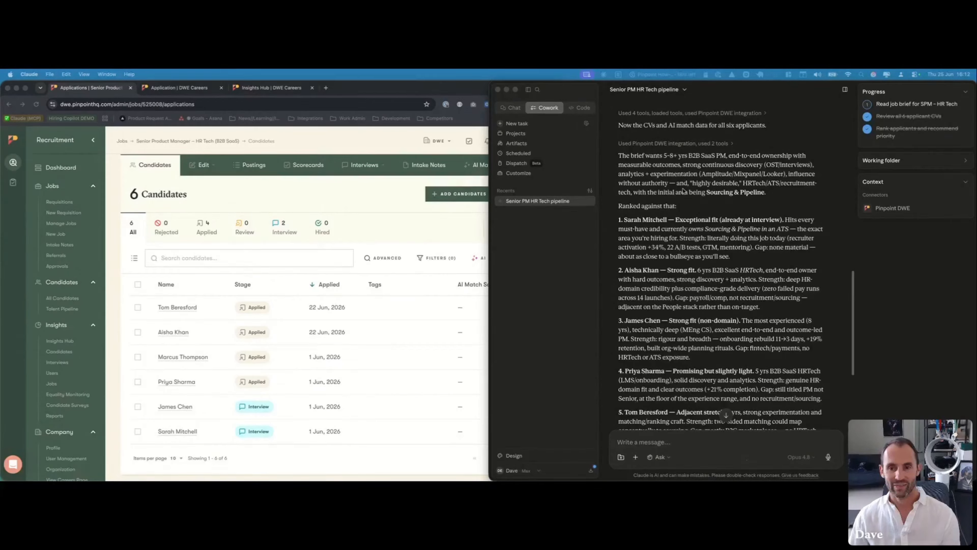
scroll(683, 190, "down", 3)
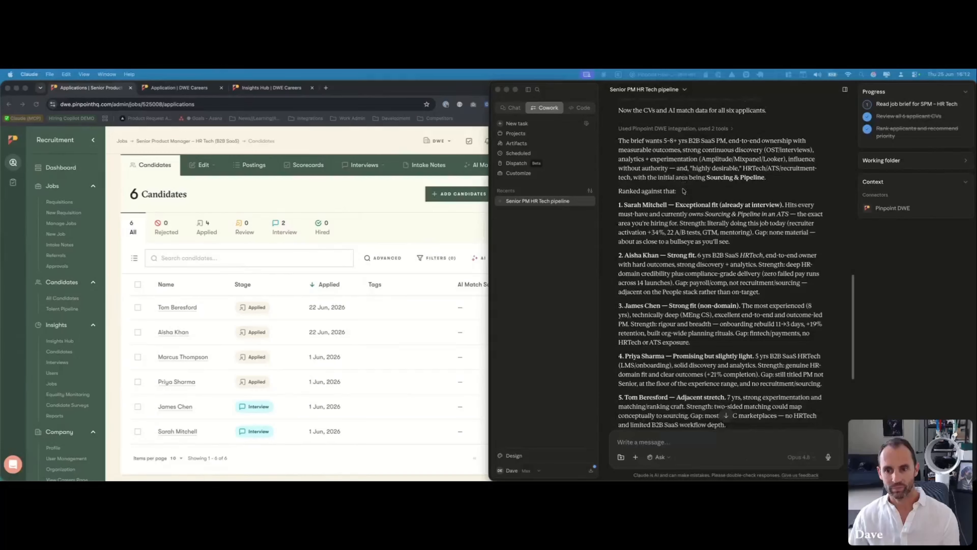
scroll(683, 190, "down", 5)
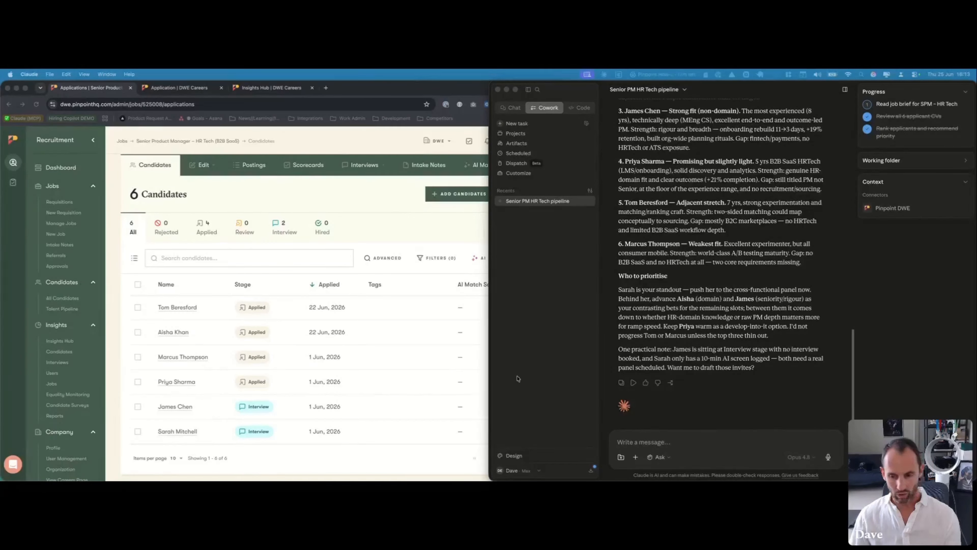
Send a prompt requesting a table comparing the two interview-stage candidates' CVs, feedback and intake fit
left_click(683, 444)
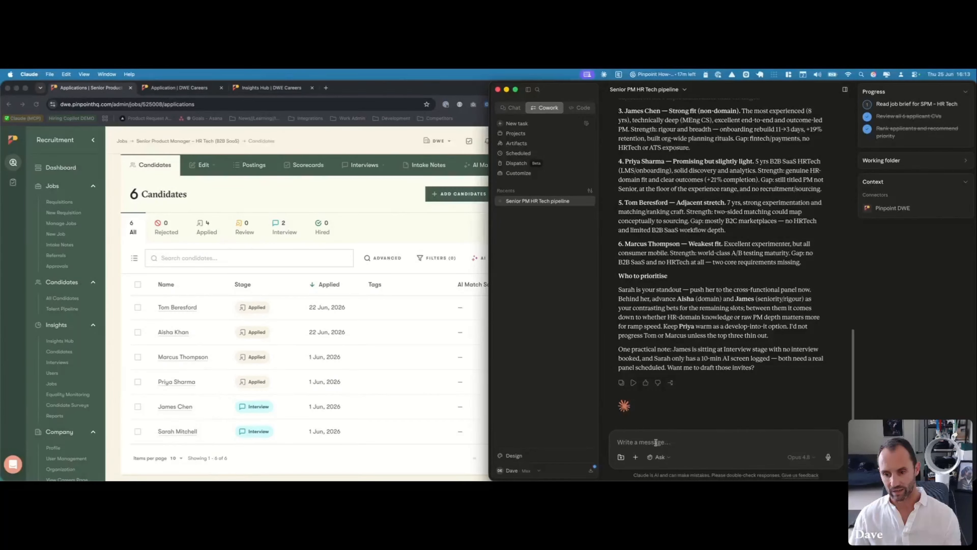
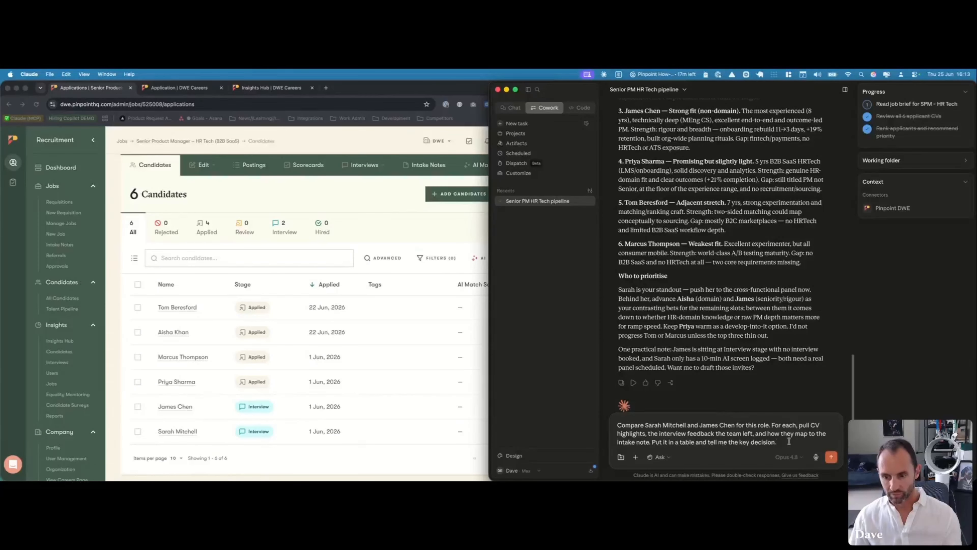
scroll(792, 433, "down", 1)
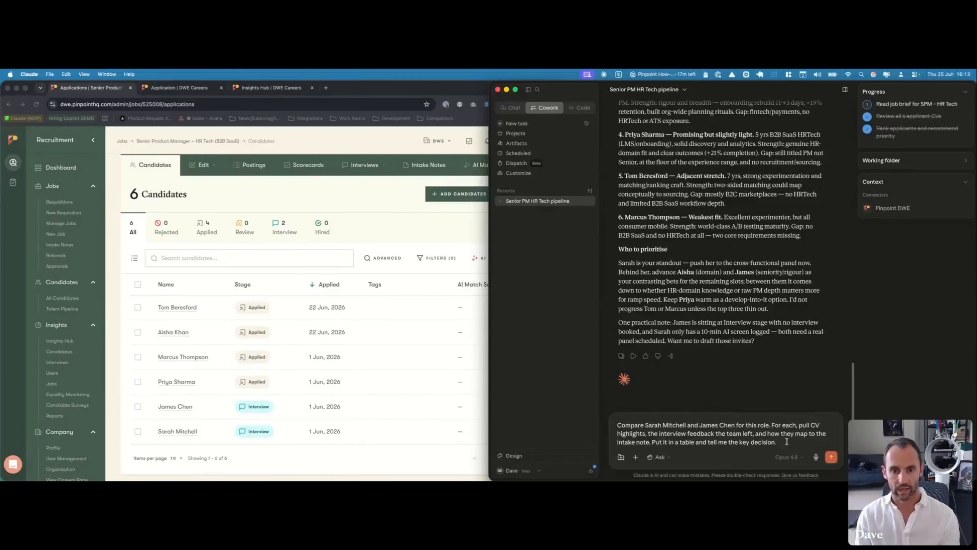
left_click(831, 457)
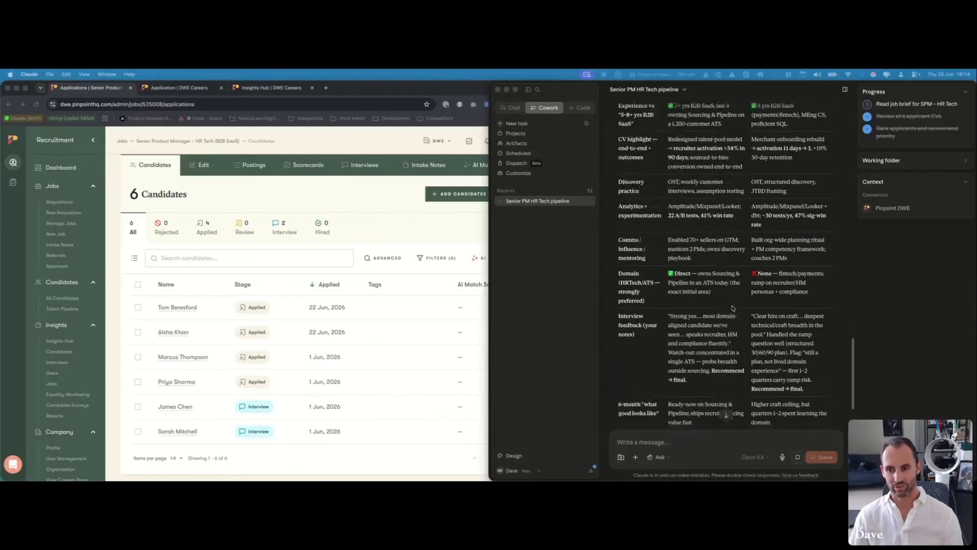
scroll(732, 308, "up", 3)
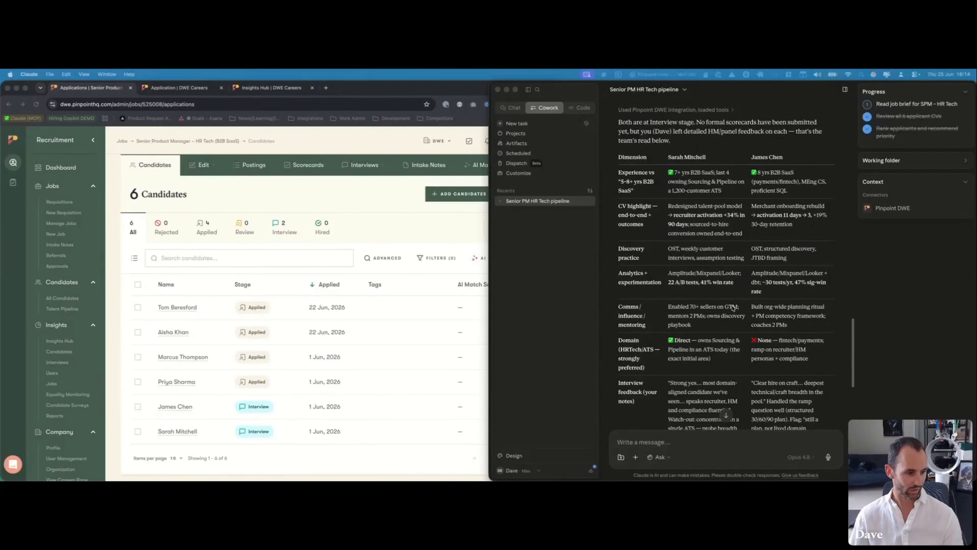
scroll(733, 308, "down", 2)
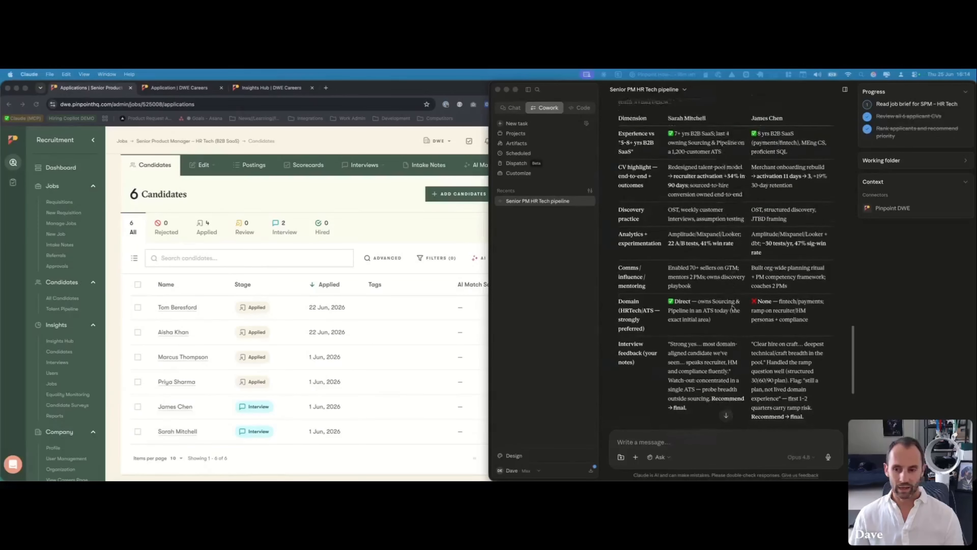
scroll(733, 307, "down", 2)
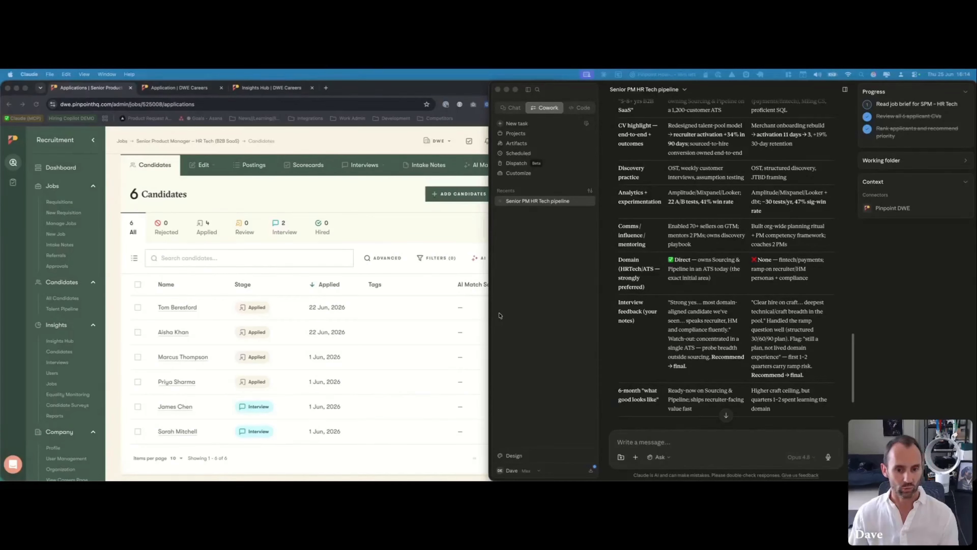
scroll(749, 343, "down", 10)
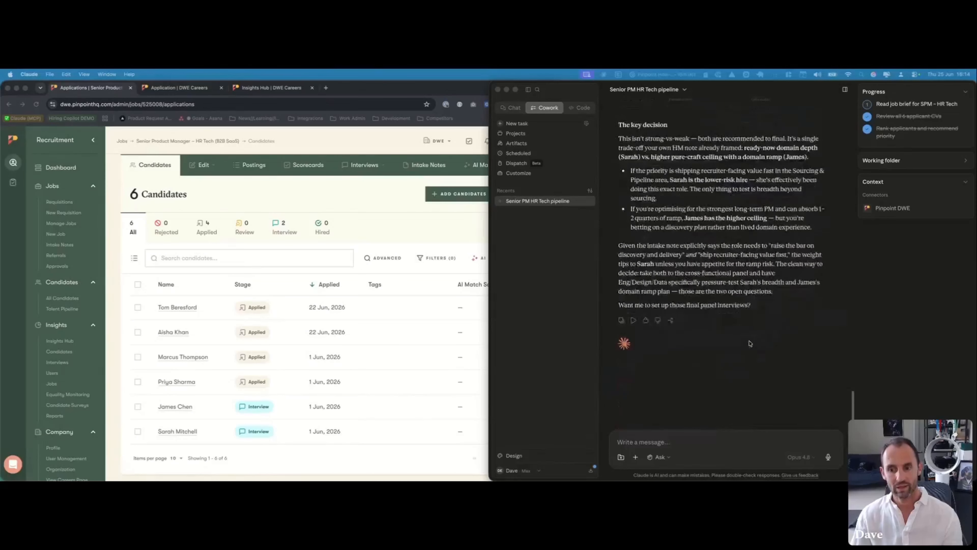
scroll(750, 342, "up", 3)
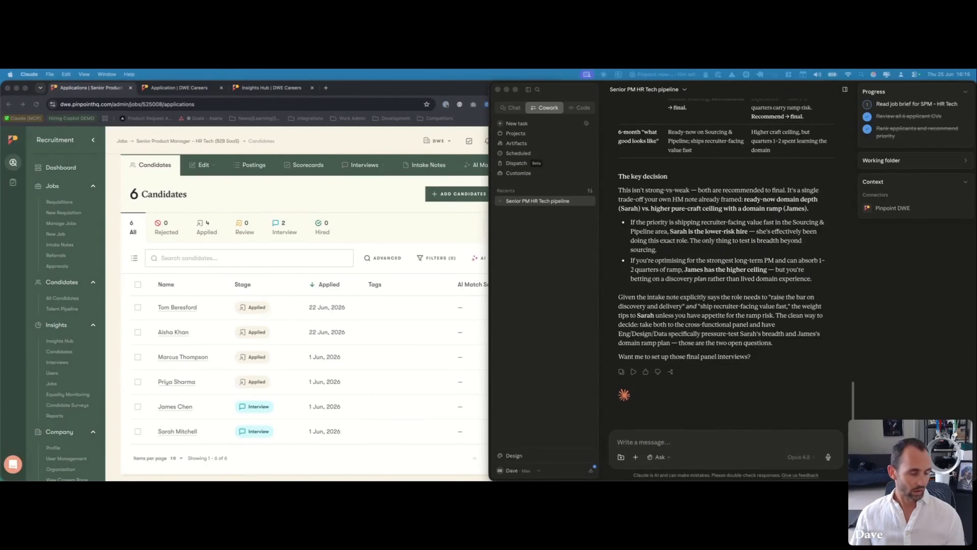
scroll(710, 325, "up", 1)
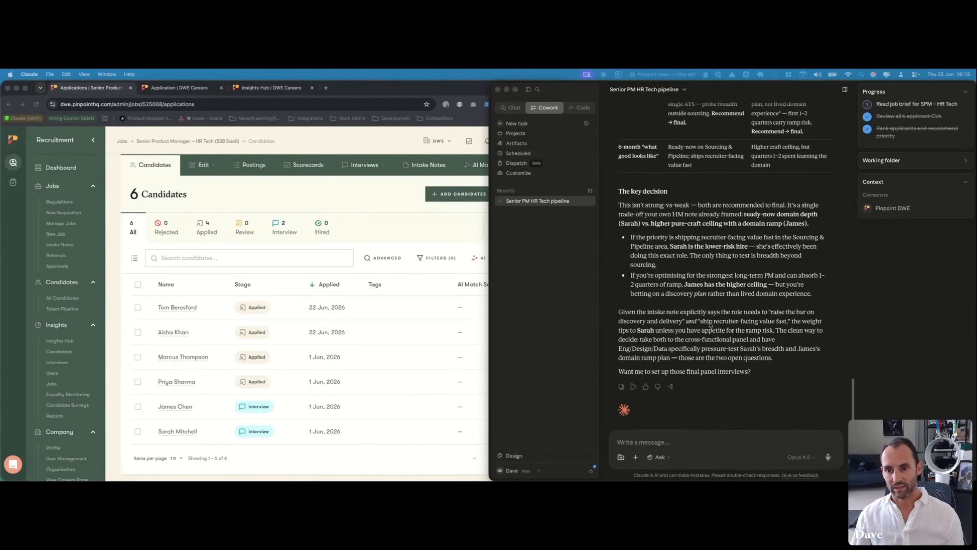
scroll(710, 325, "up", 5)
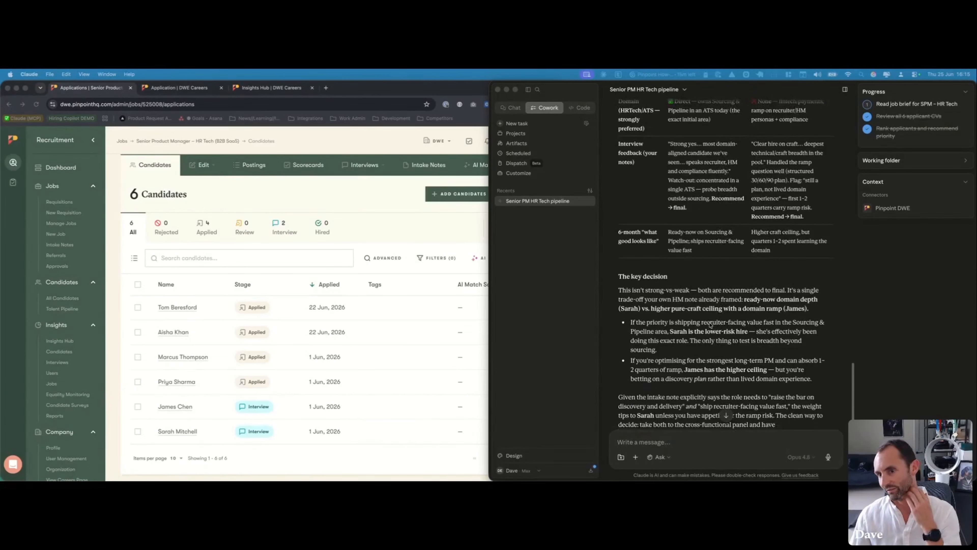
scroll(711, 325, "up", 9)
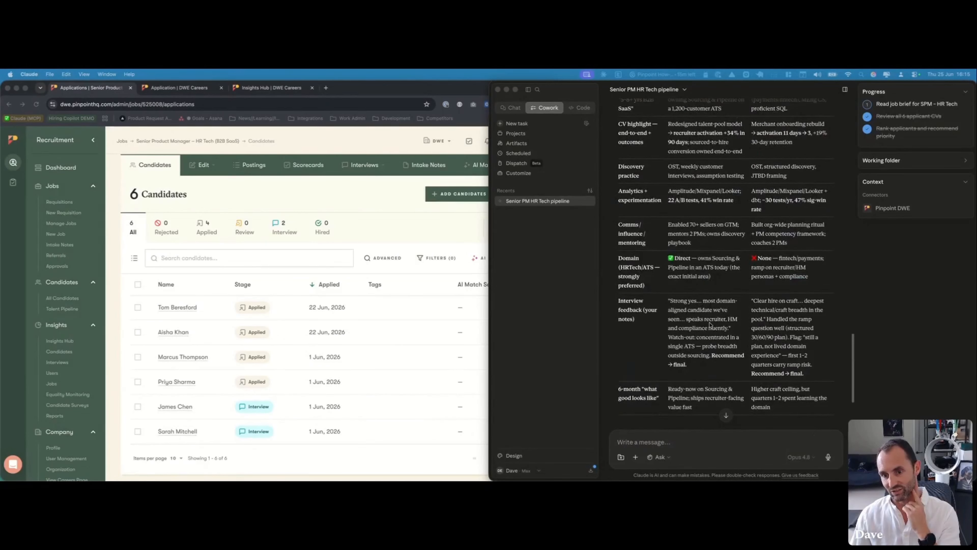
scroll(710, 325, "down", 1)
scroll(711, 324, "down", 14)
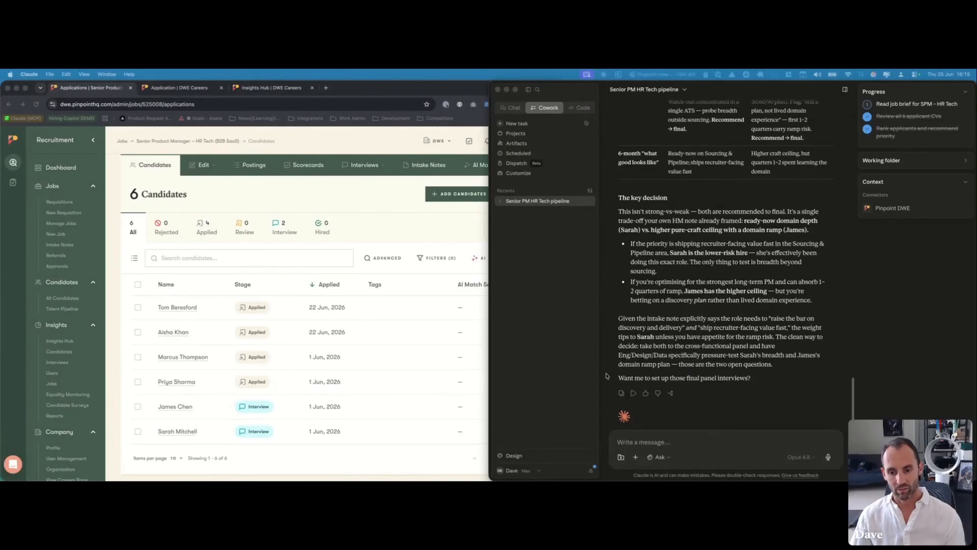
Send Claude the pasted prompt requesting the invite email, panel-feedback chase task and hiring manager note
left_click(662, 441)
type("Sarah's my front-runner. Draft a short, warm email inviting her to a final interview, add me a task to chase the panel's feedback by Friday, and leave the hiring manager a note that she's progressing. Show me before anything sends.")
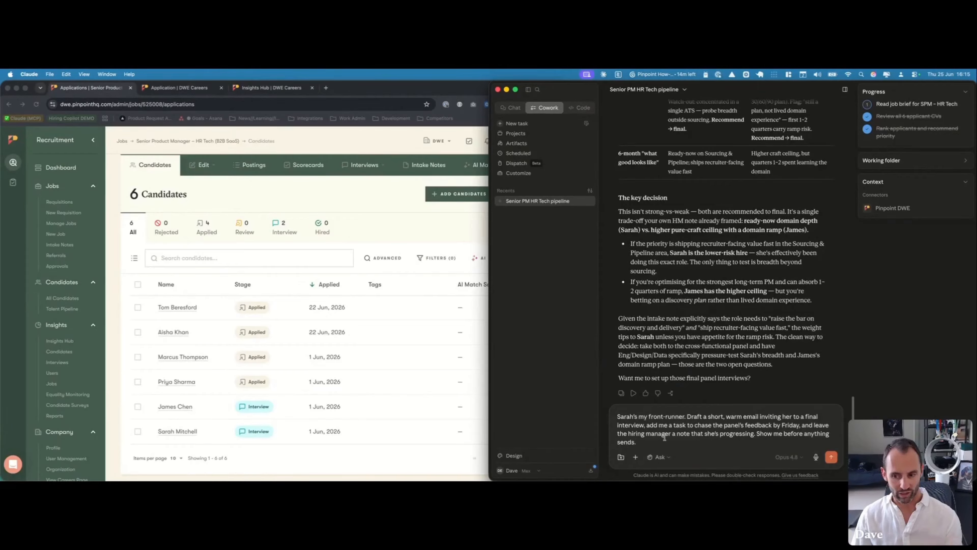
key("Return")
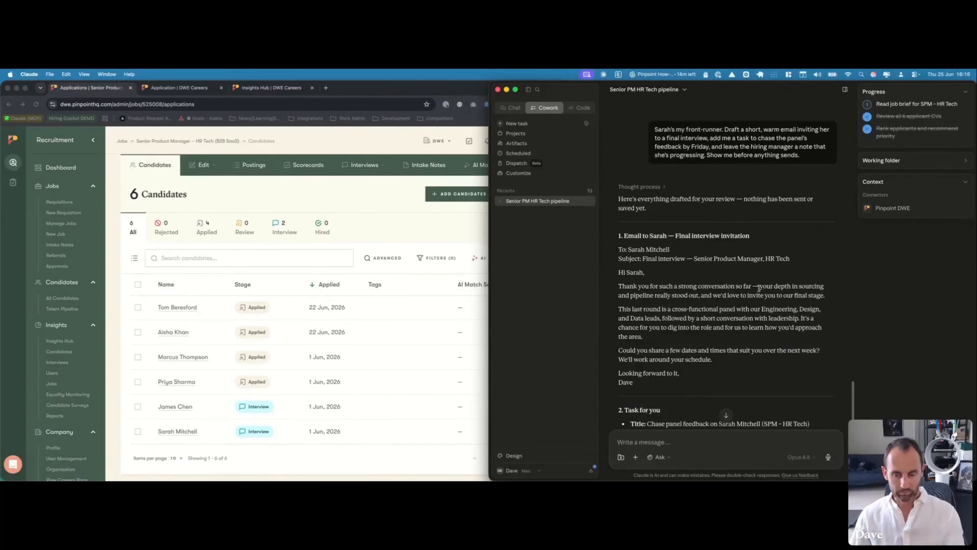
scroll(743, 296, "down", 3)
scroll(743, 296, "down", 4)
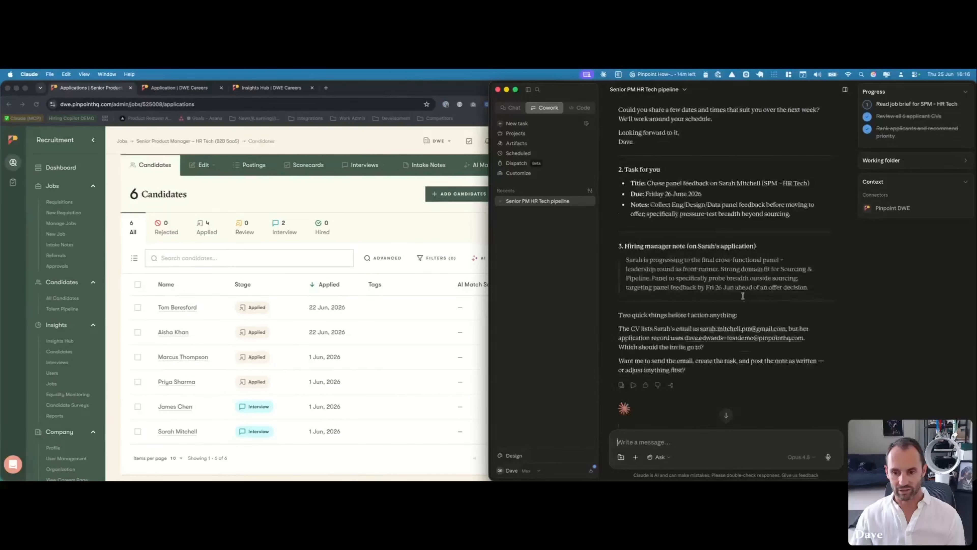
scroll(744, 299, "up", 5)
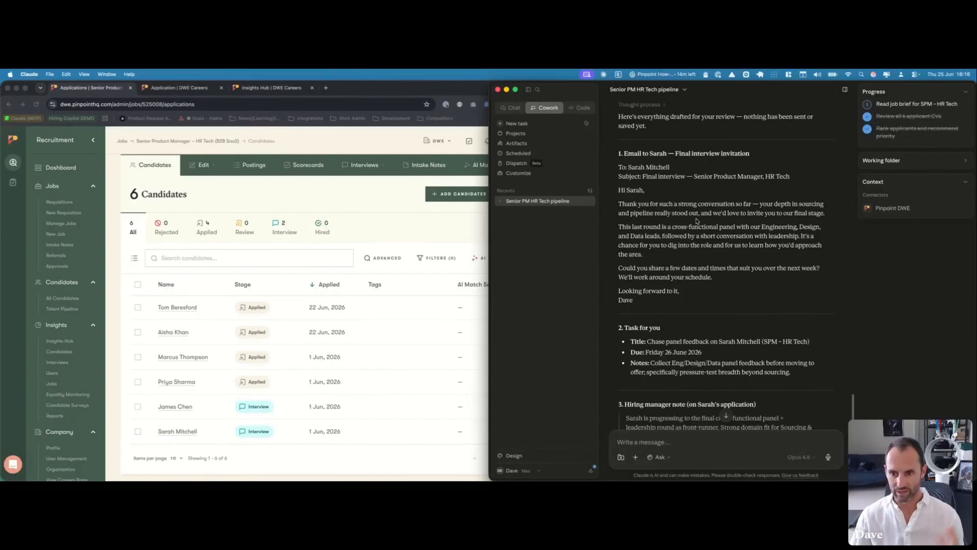
double_click(754, 203)
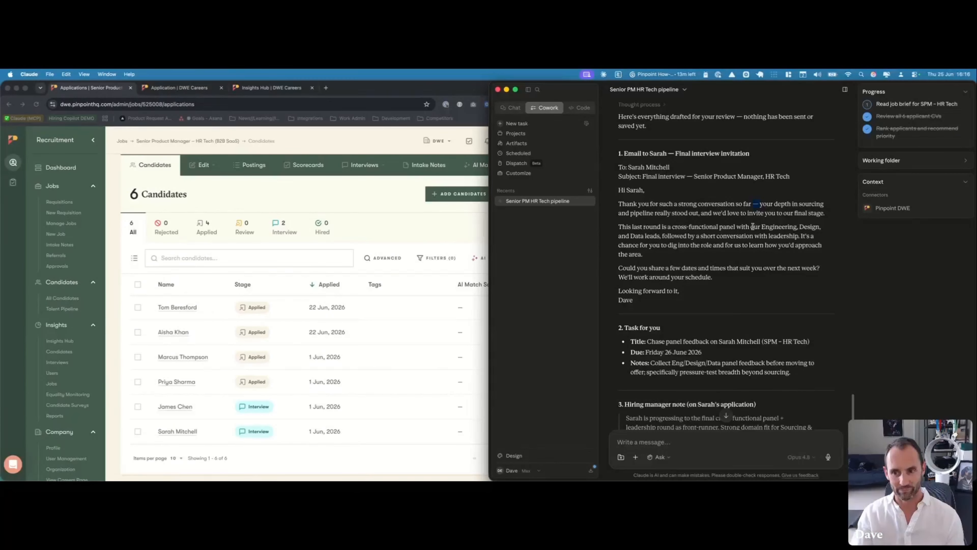
scroll(731, 232, "down", 5)
scroll(712, 231, "up", 12)
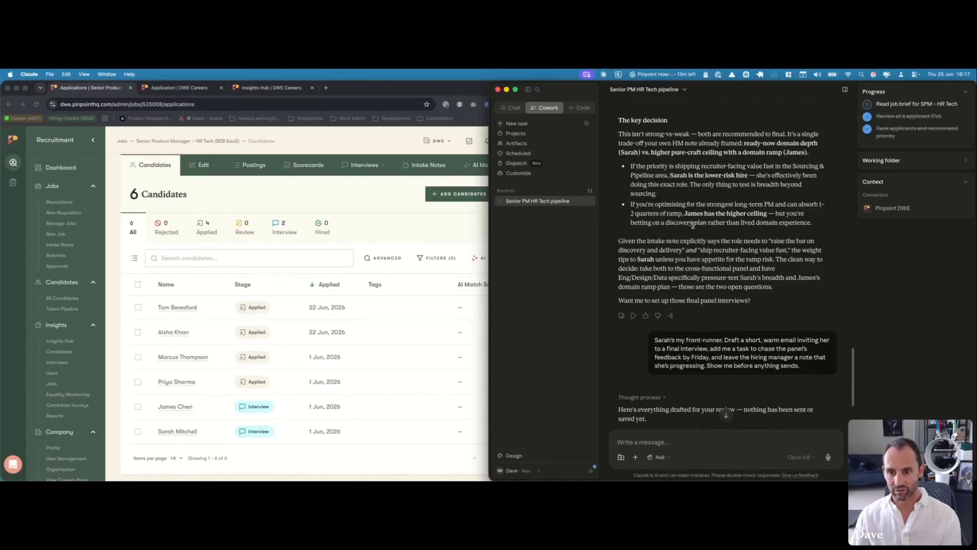
scroll(694, 231, "down", 4)
scroll(695, 232, "down", 8)
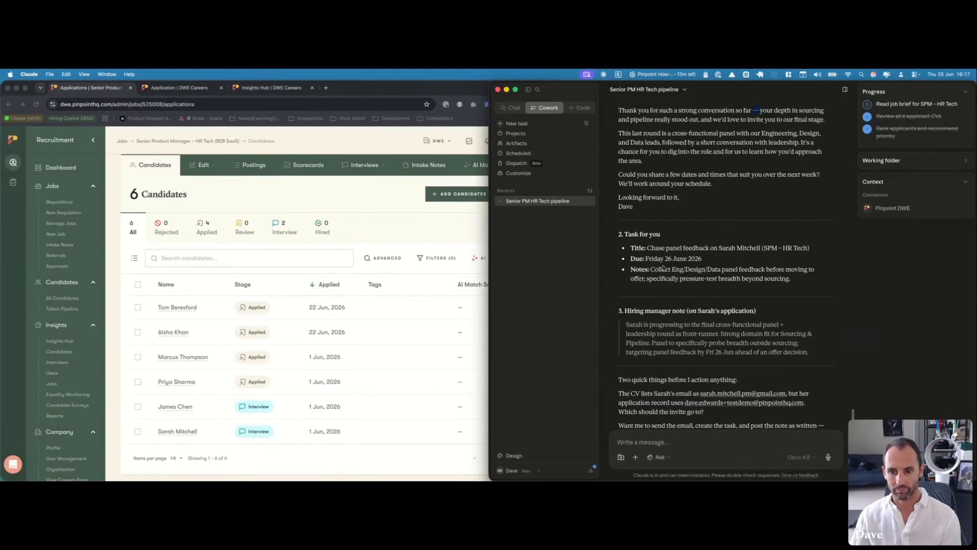
scroll(657, 255, "down", 3)
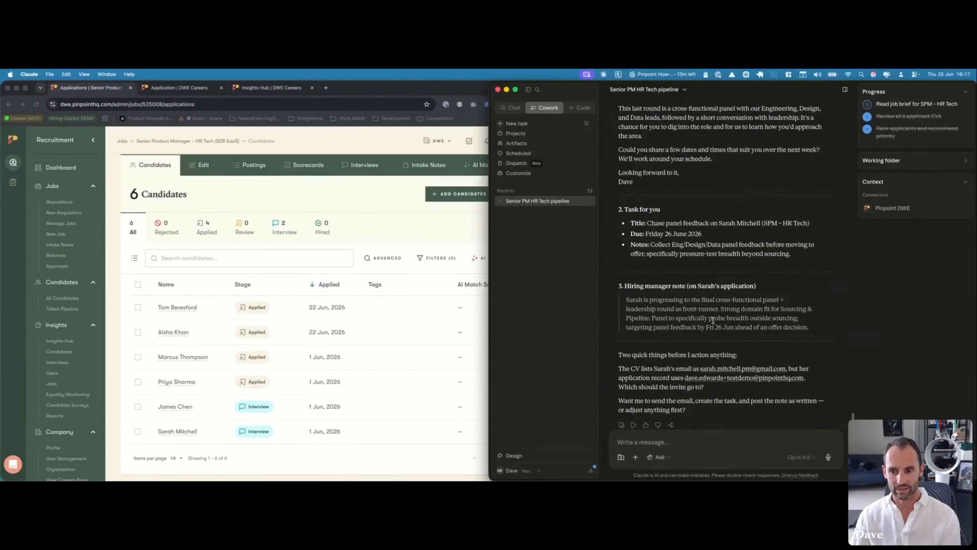
scroll(720, 310, "down", 2)
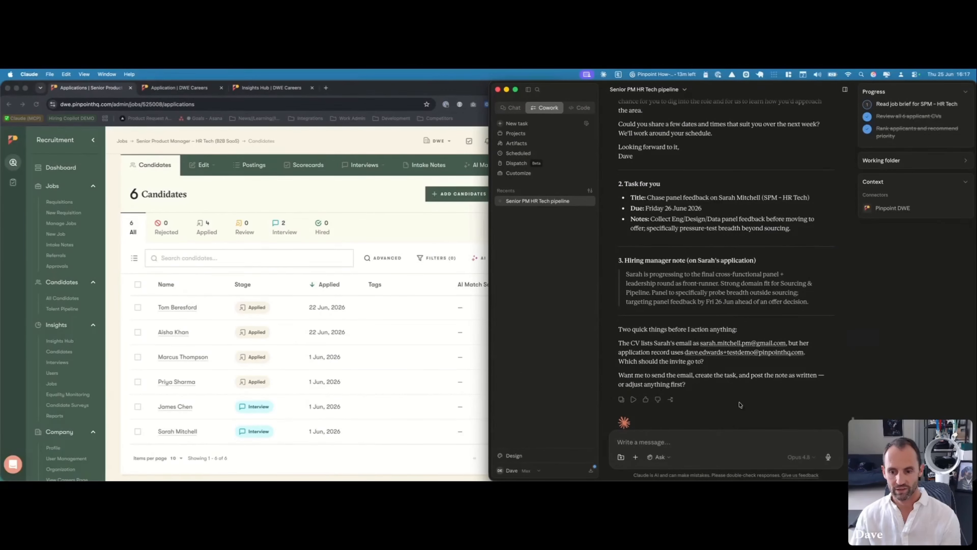
Reply 'OK these are great please proceed with all 3' to approve the drafted actions
type("OK thes")
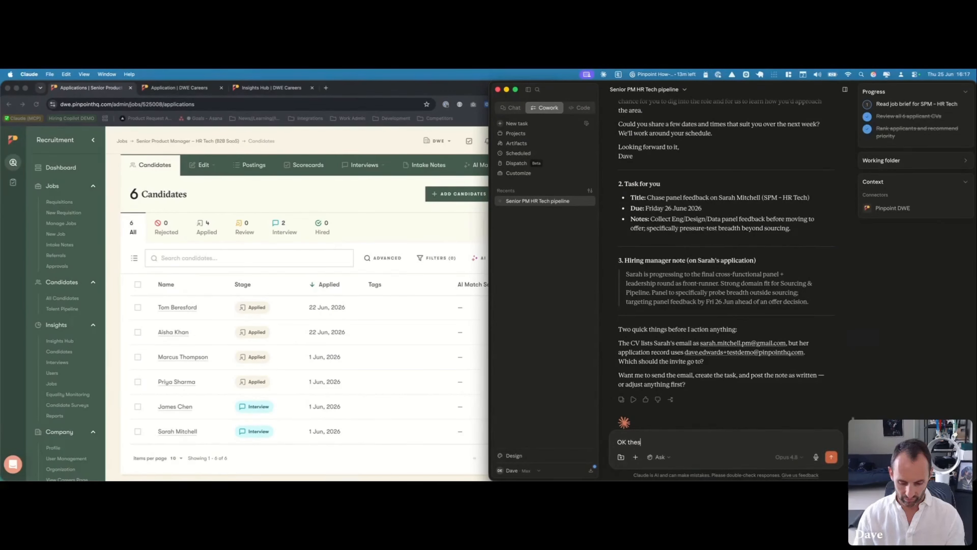
type("e are great pleas")
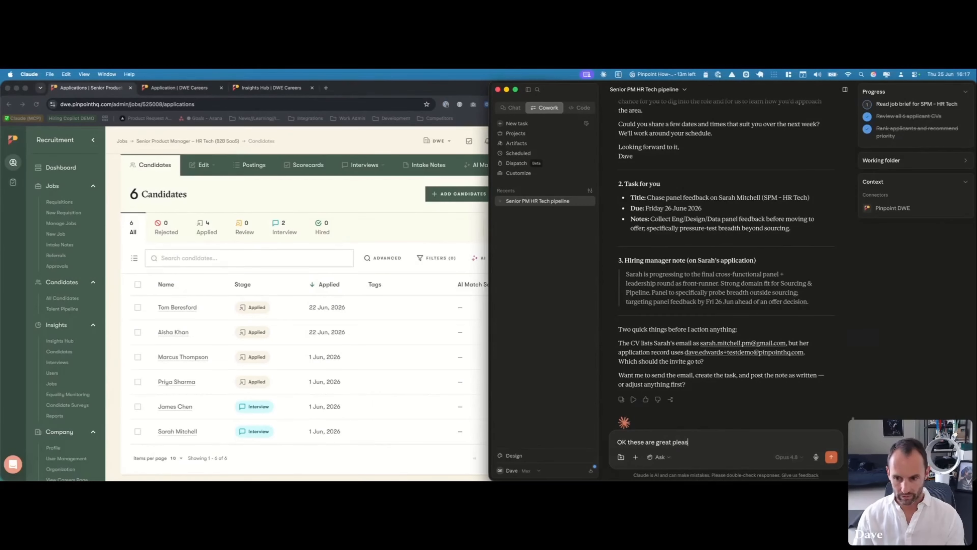
type("e proceed with")
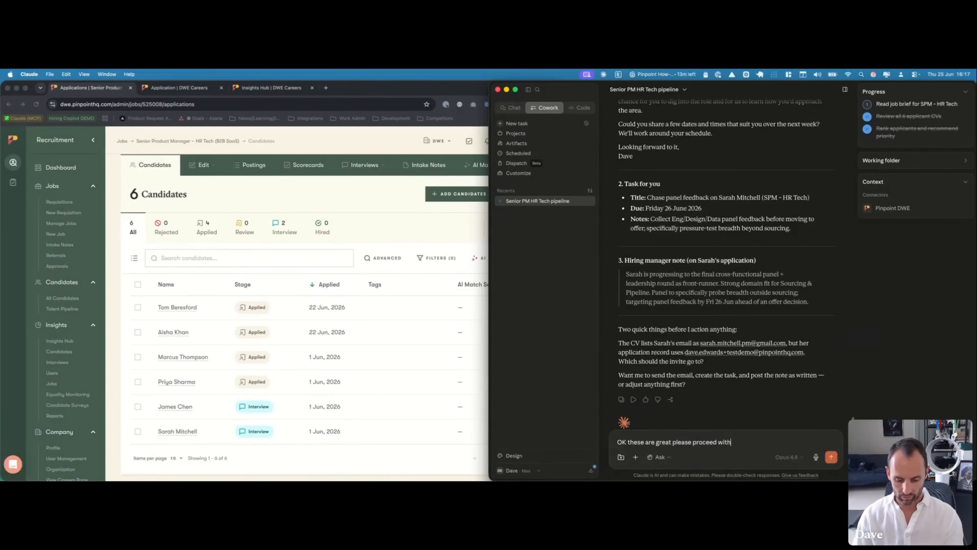
type(" all 3 action")
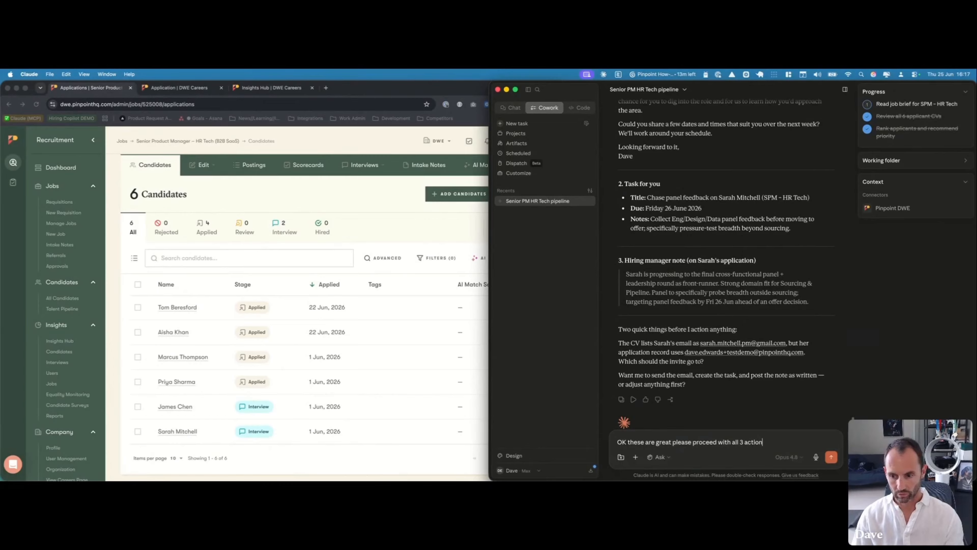
key("Return")
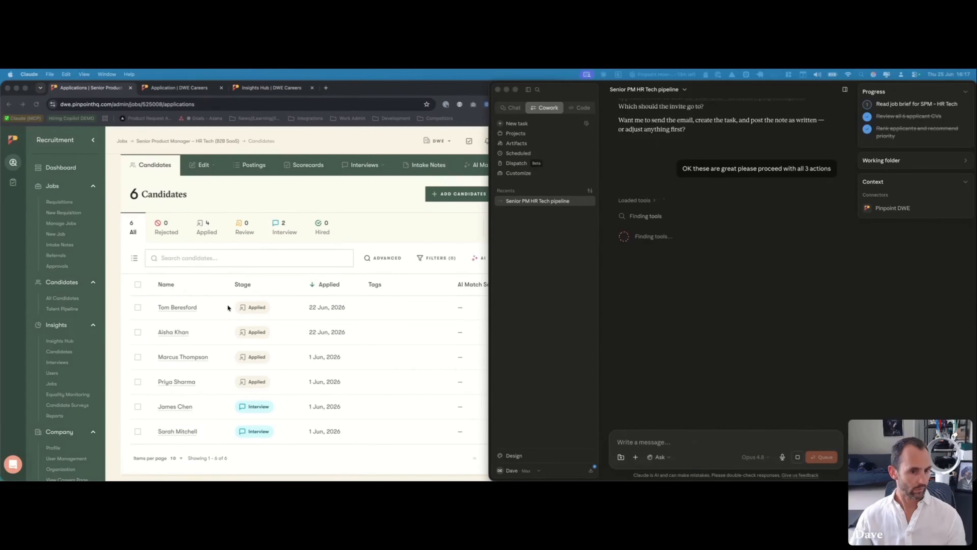
left_click(378, 233)
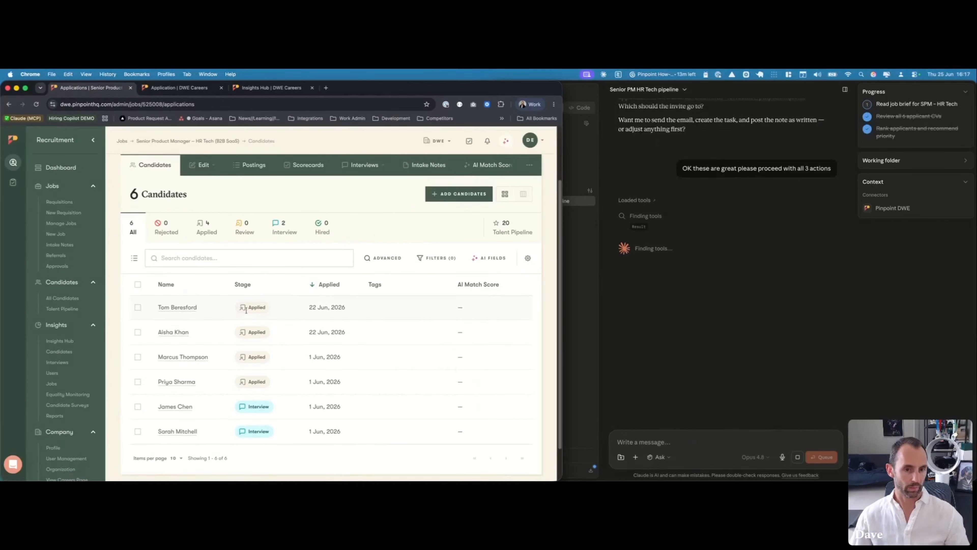
Allow the invitation email, the follow-up task and the application note on their permission cards
left_click(468, 141)
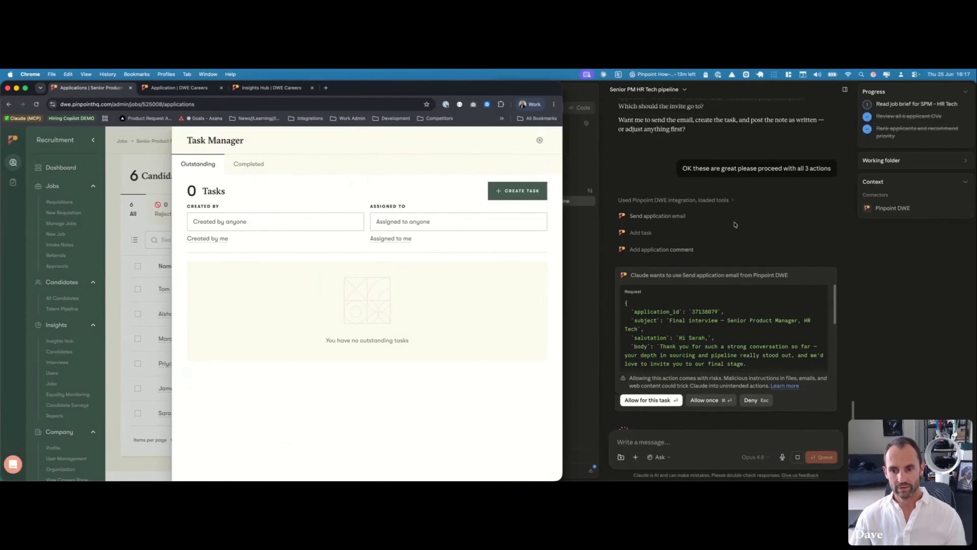
left_click(705, 310)
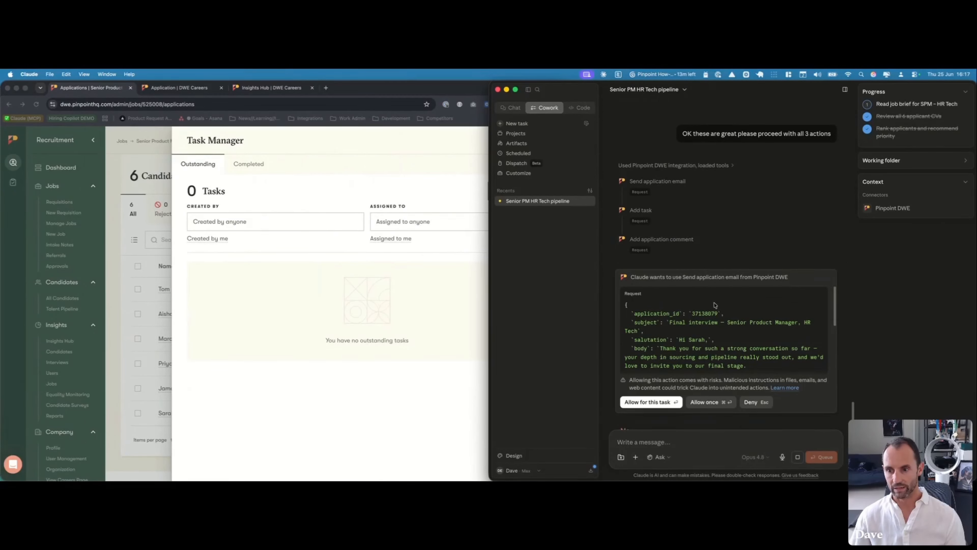
scroll(705, 319, "down", 2)
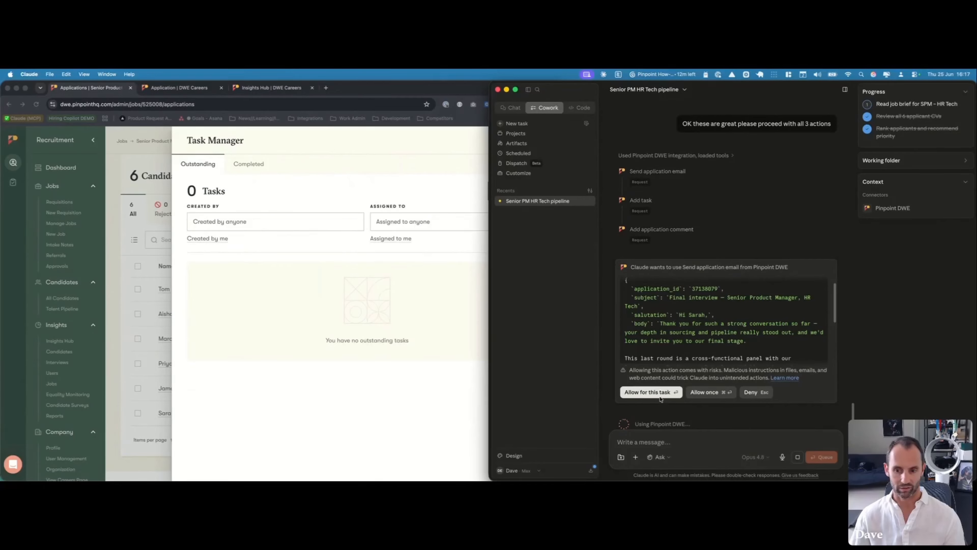
left_click(651, 392)
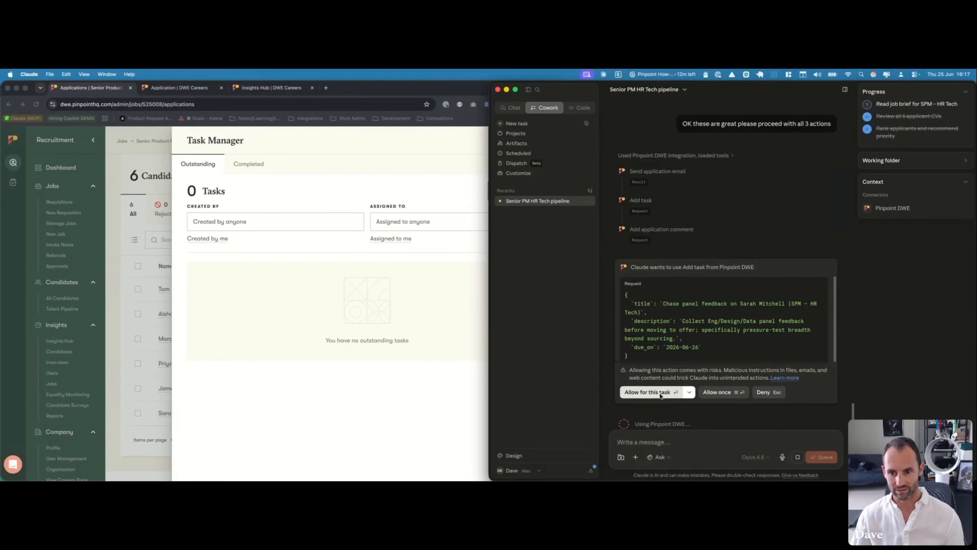
left_click(660, 393)
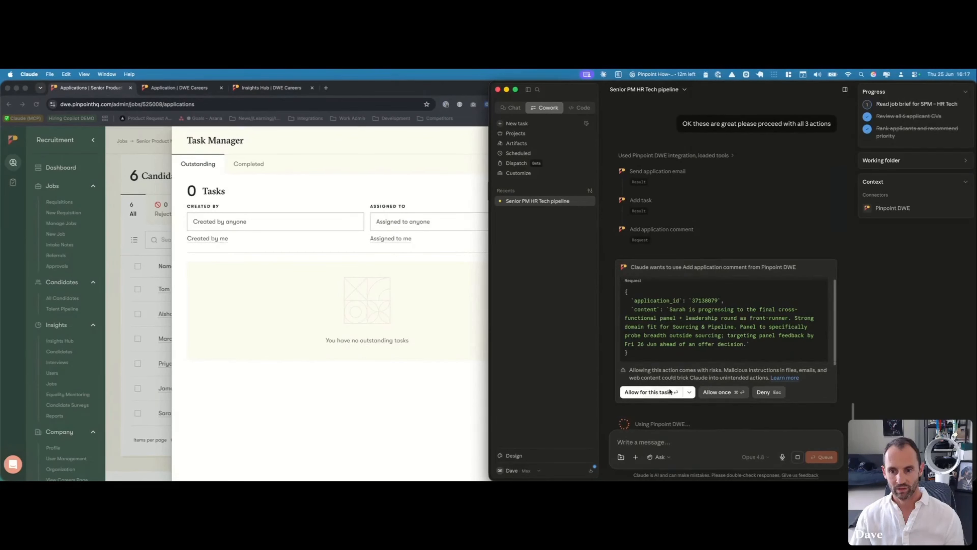
left_click(663, 395)
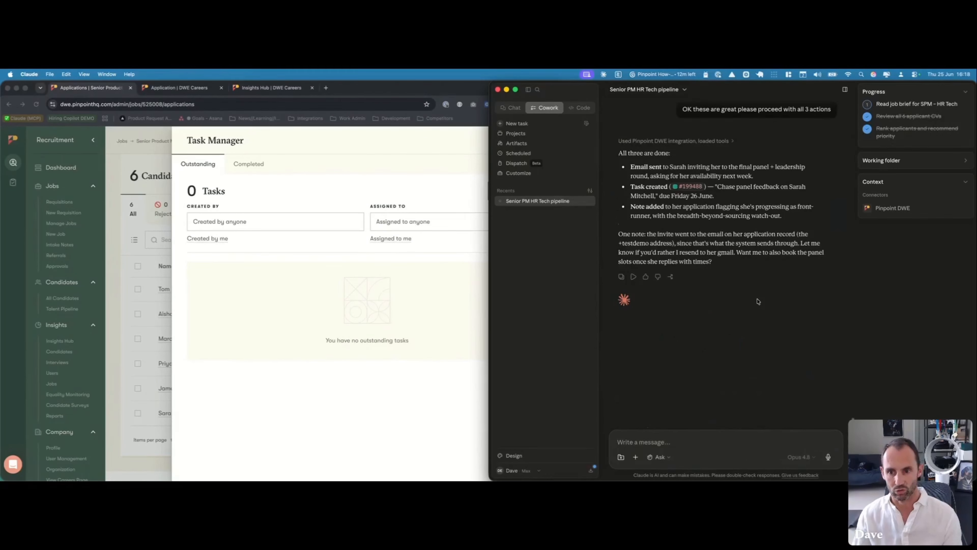
Reload the Pinpoint job page and check Task Manager for the panel-feedback task due 26 Jun 2026
left_click(488, 295)
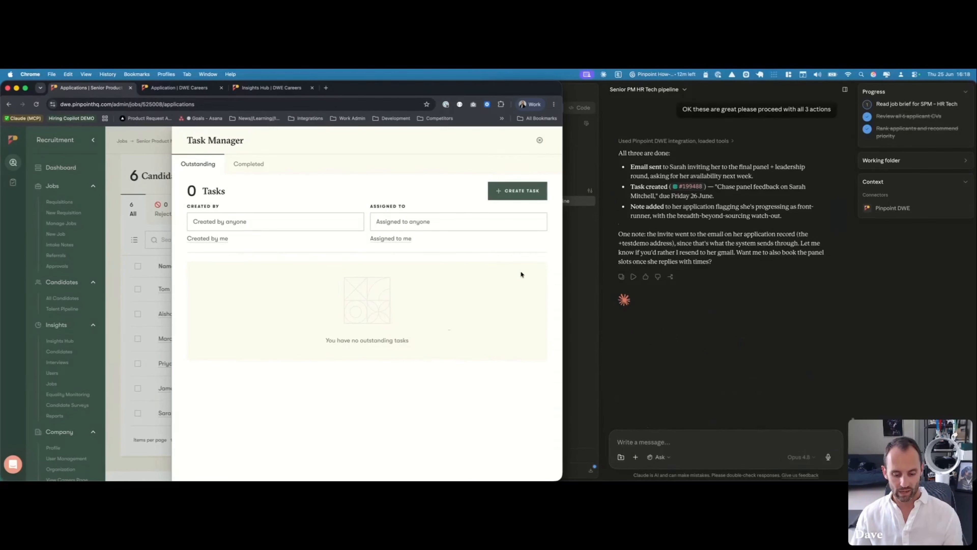
key("super+r")
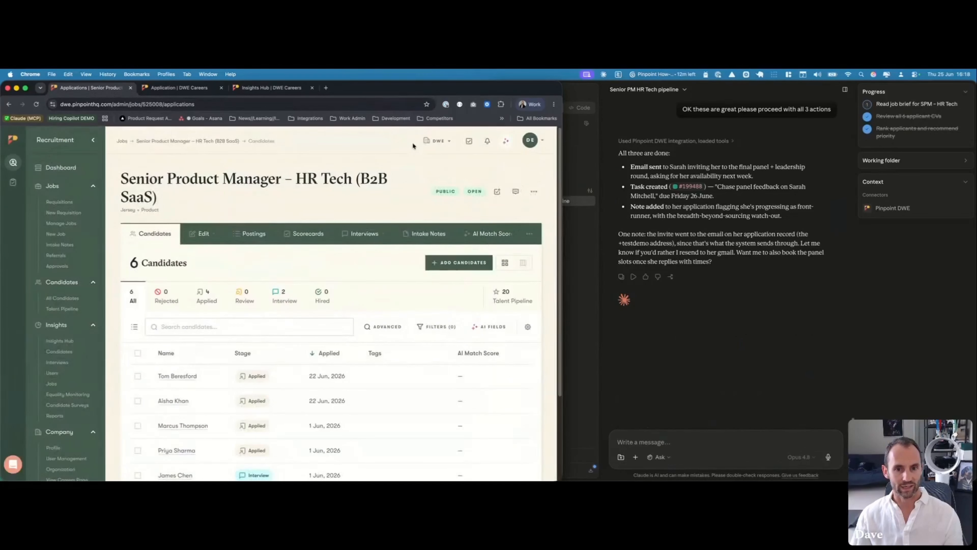
left_click(469, 141)
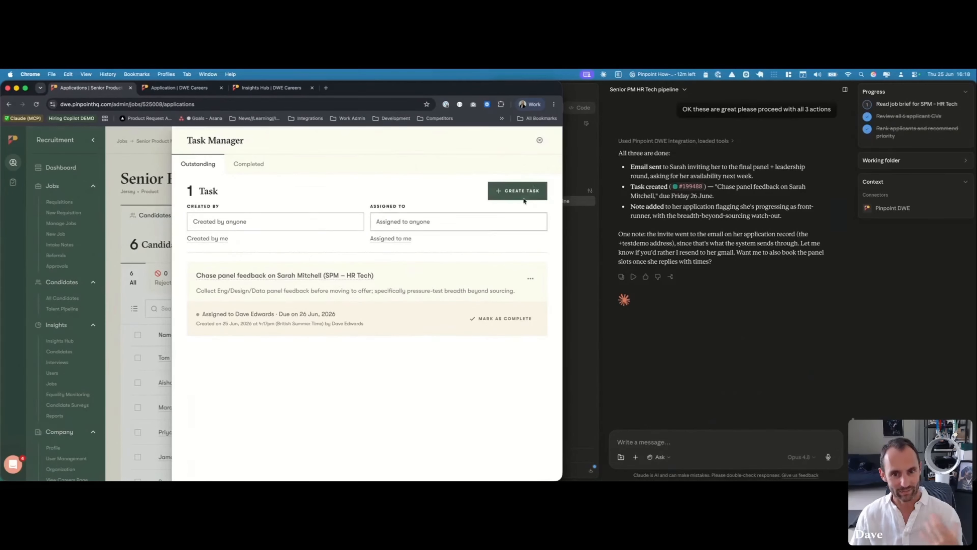
Close the task list and open the front-runner's application comments
left_click(539, 140)
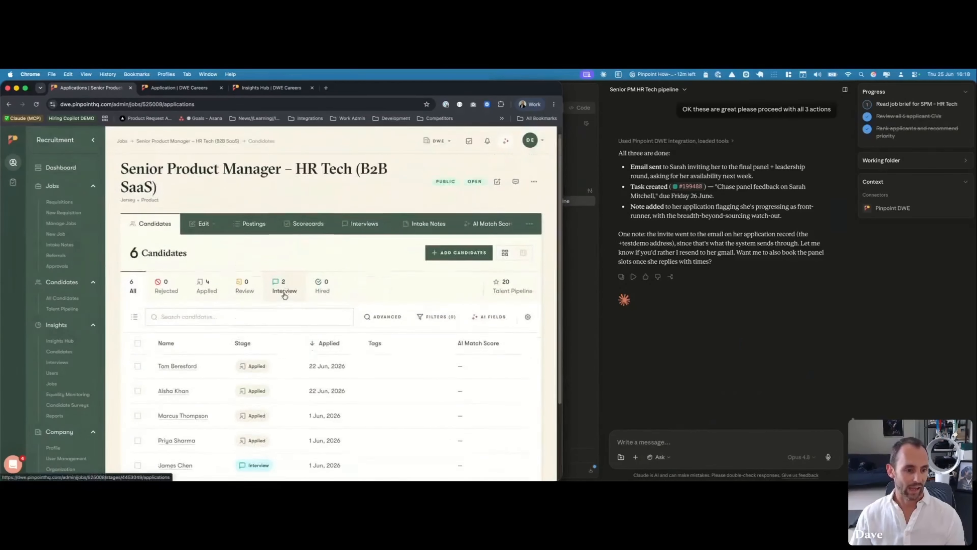
scroll(284, 296, "down", 3)
left_click(190, 393)
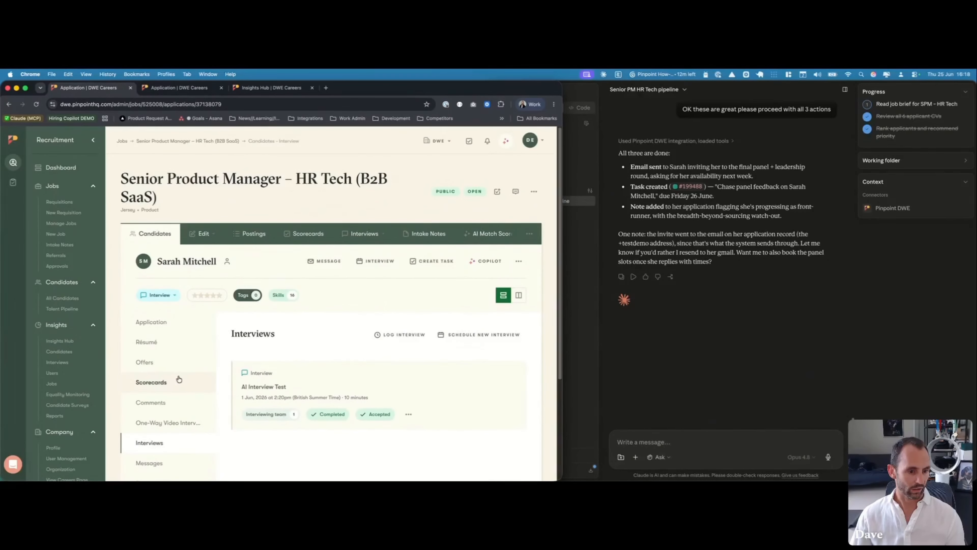
left_click(162, 402)
scroll(424, 306, "down", 5)
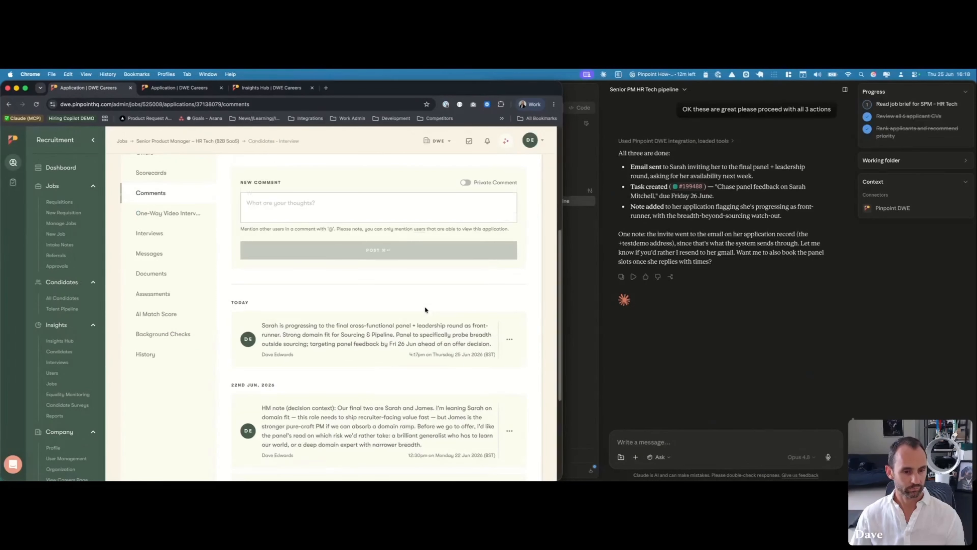
Review today's note, its TODAY heading and author line to confirm it is posted
double_click(237, 292)
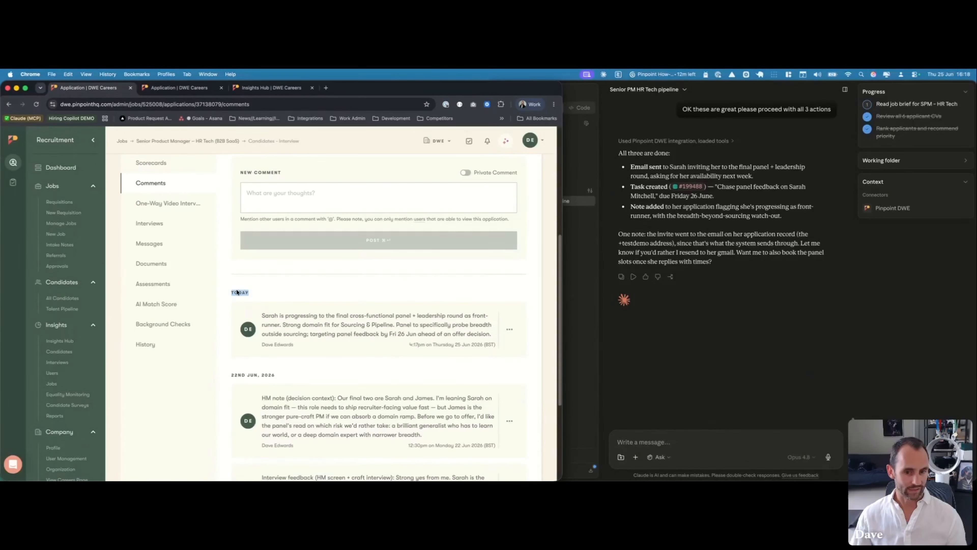
left_click(351, 330)
triple_click(269, 346)
left_click(308, 344)
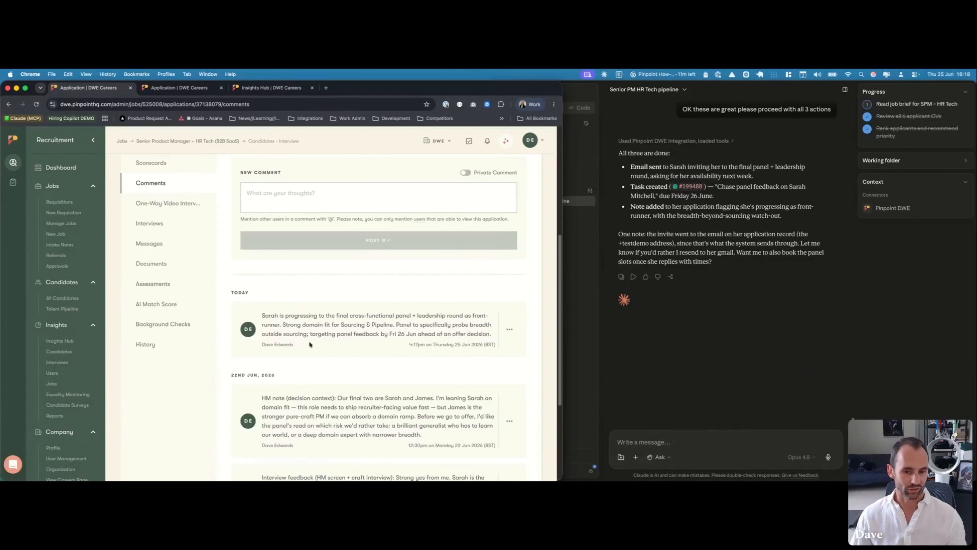
triple_click(427, 334)
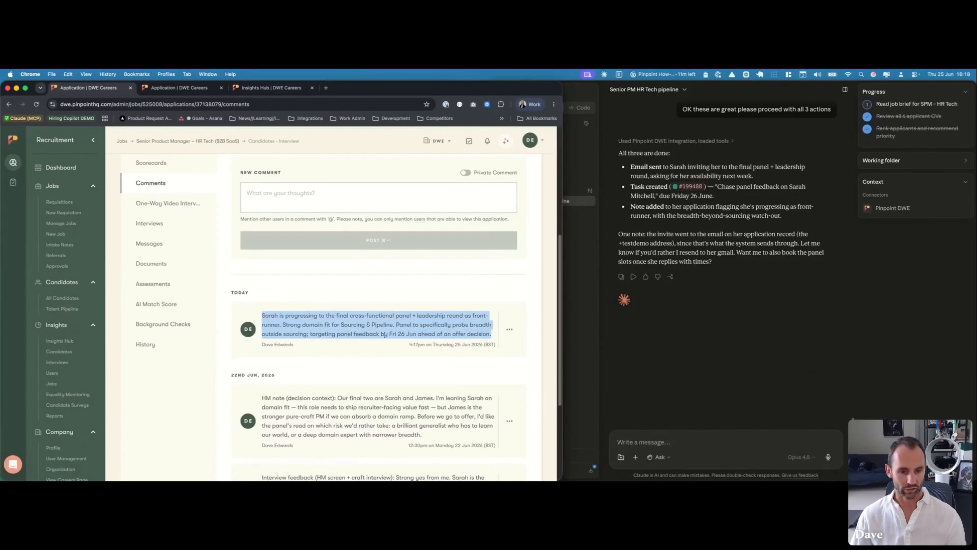
left_click(289, 344)
left_click_drag(292, 344, 262, 346)
left_click(296, 345)
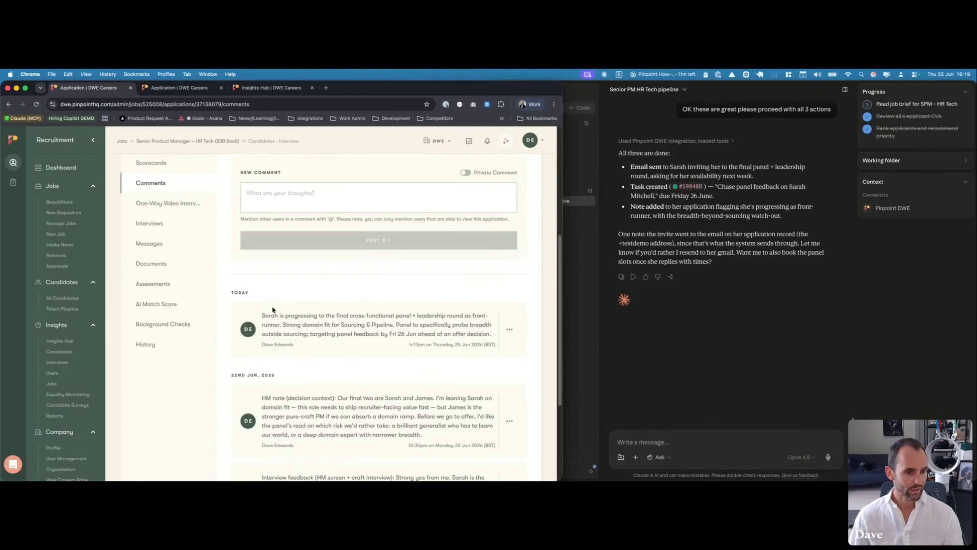
left_click(152, 244)
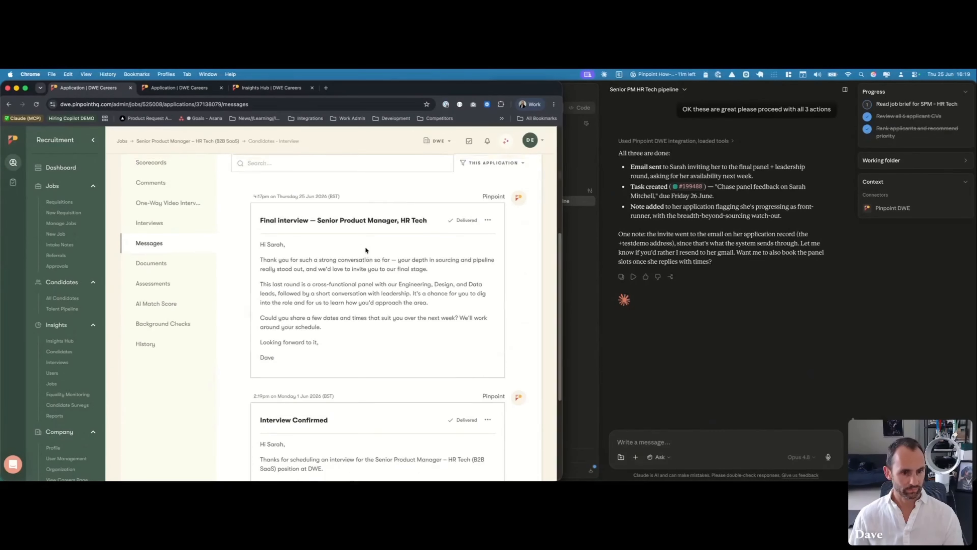
scroll(365, 247, "up", 3)
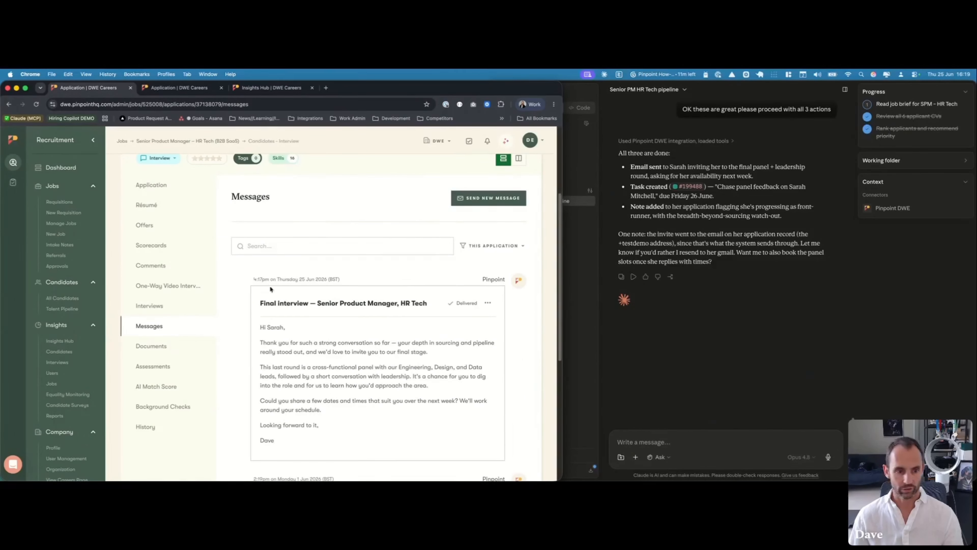
scroll(312, 327, "down", 1)
mouse_move(466, 294)
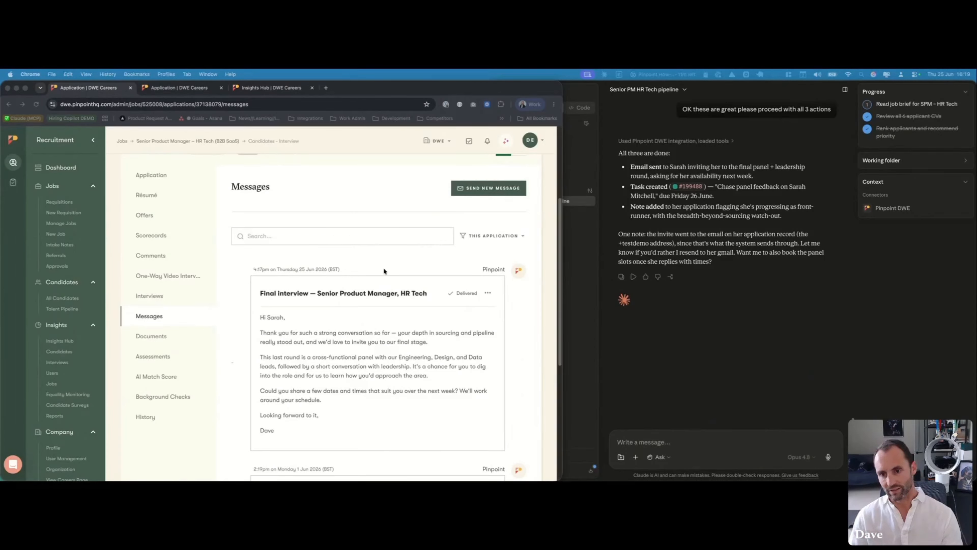
Bring the Claude Cowork window in front of Pinpoint to read Claude's completion summary
left_click(694, 344)
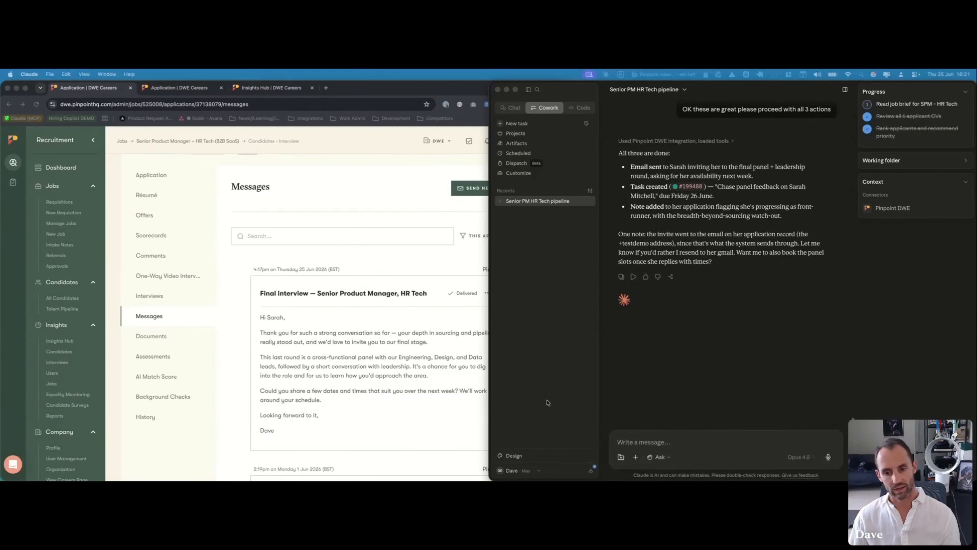
Replace a '/schedule every day at 7am do' draft with the pasted weekday 7am digest request and send it
left_click(653, 443)
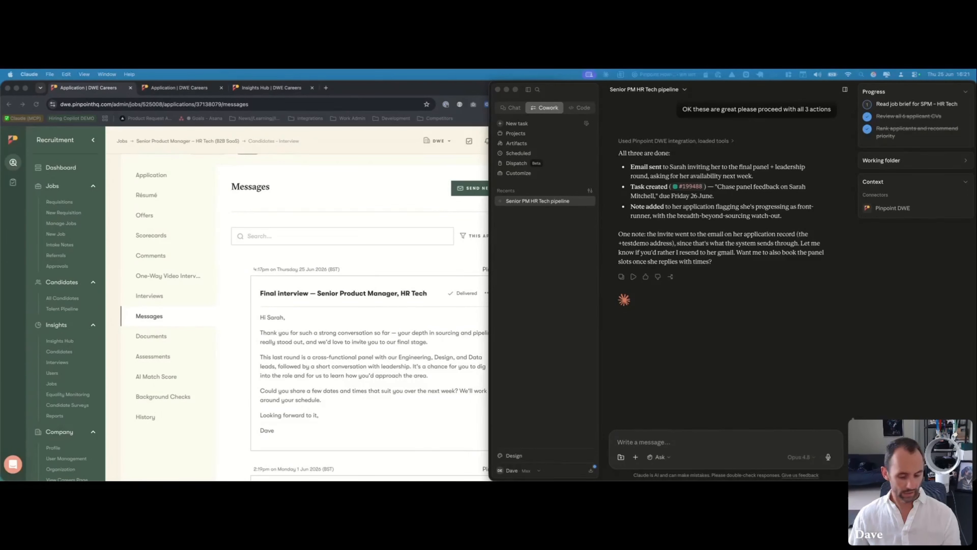
left_click(675, 360)
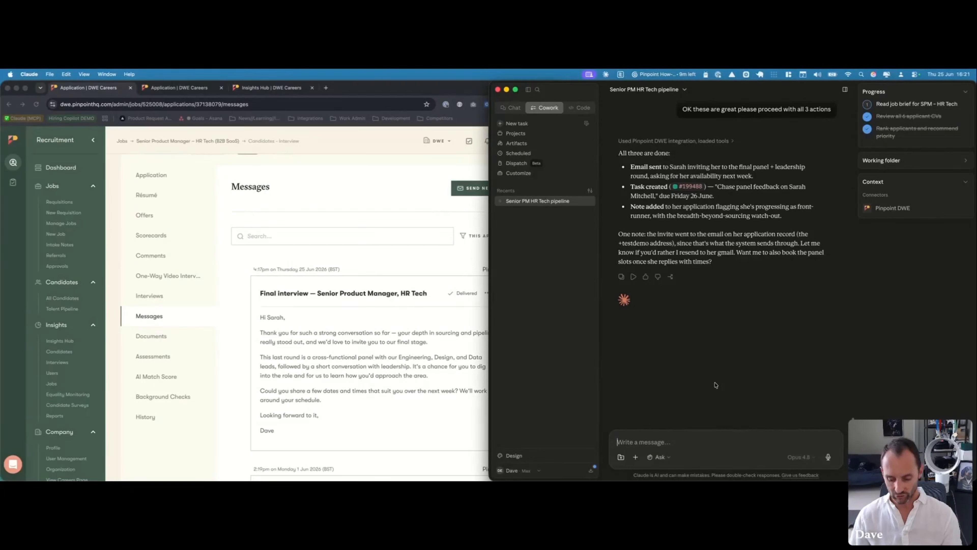
type("/schedule")
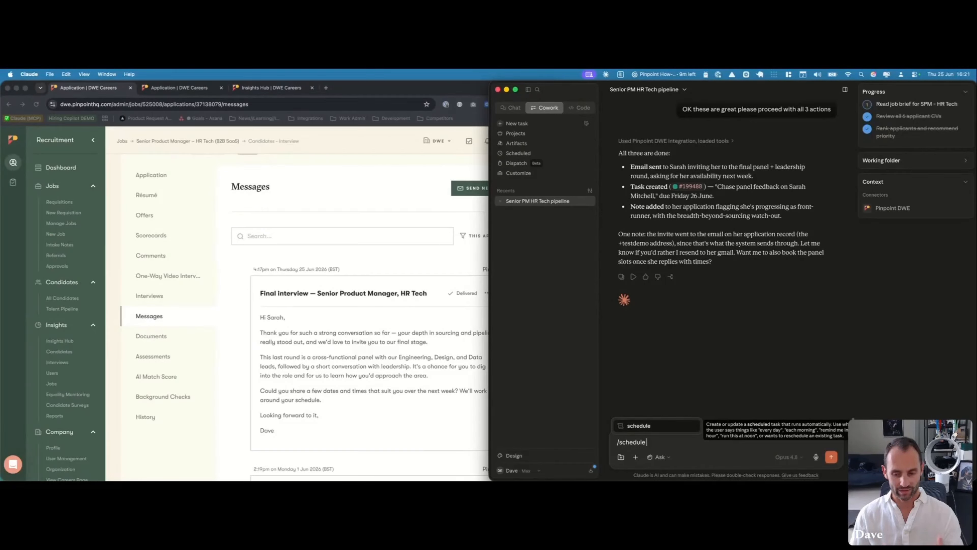
type("every day at 7am")
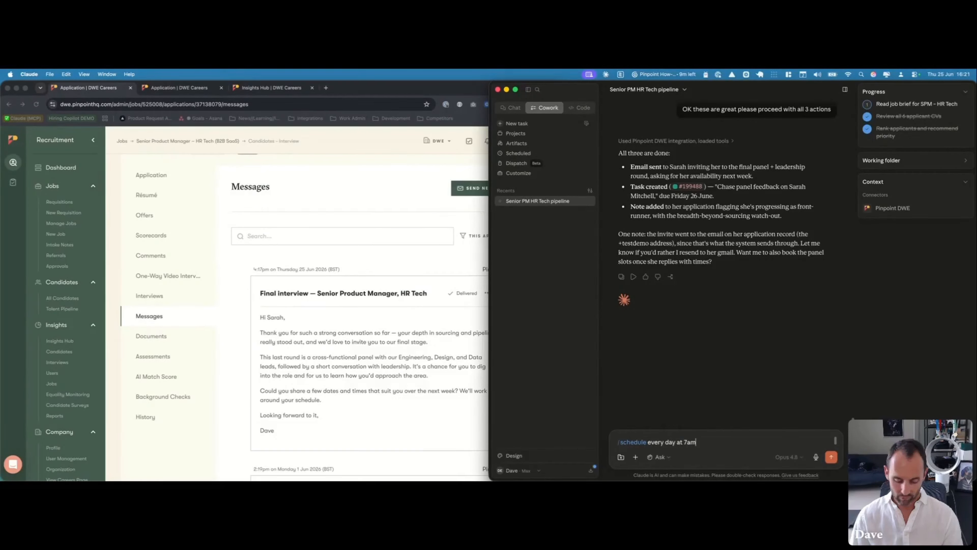
type(" do x")
key("super+a")
key("BackSpace")
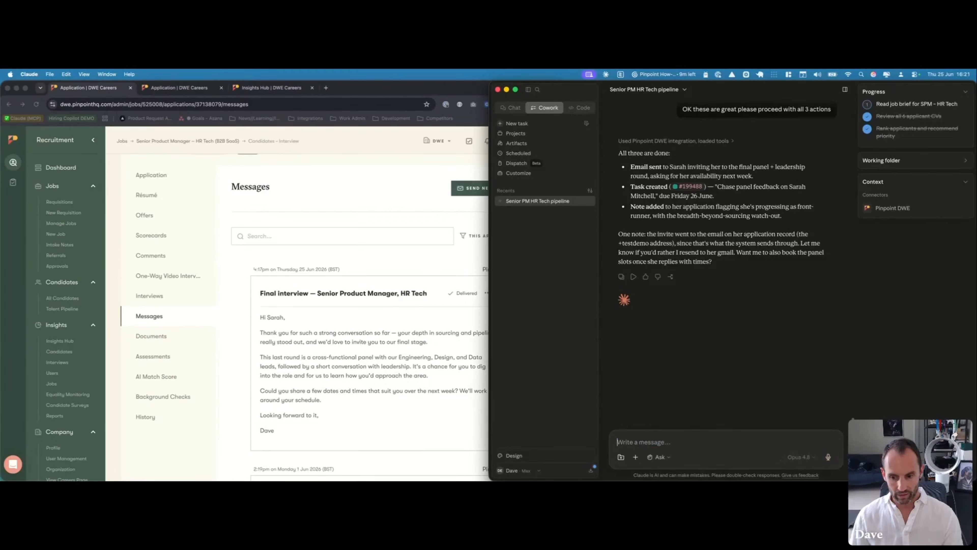
type("Every weekday at 7am, summarise the new applicants across the roles I'm hiring on since yesterday, grouped by job, with a one-line \"worth a look?\" each.")
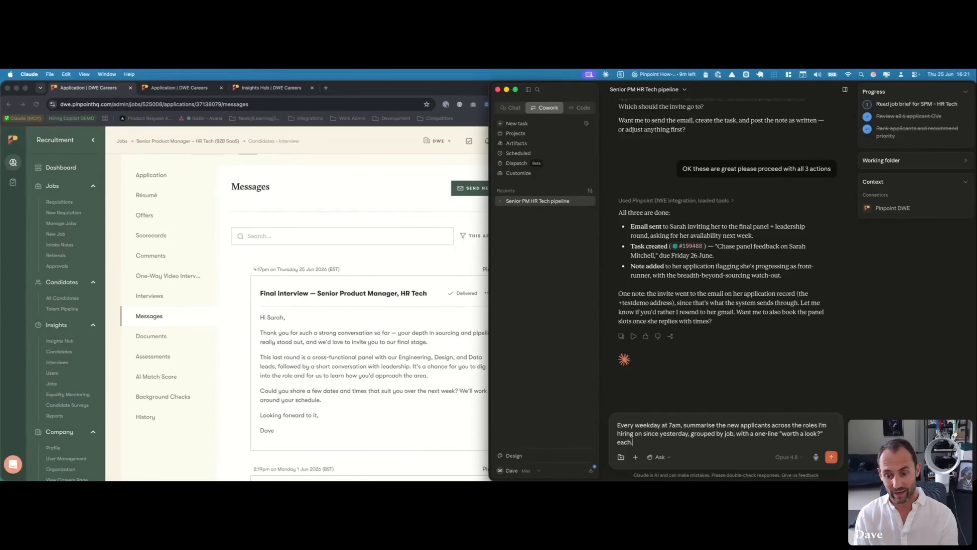
key("Return")
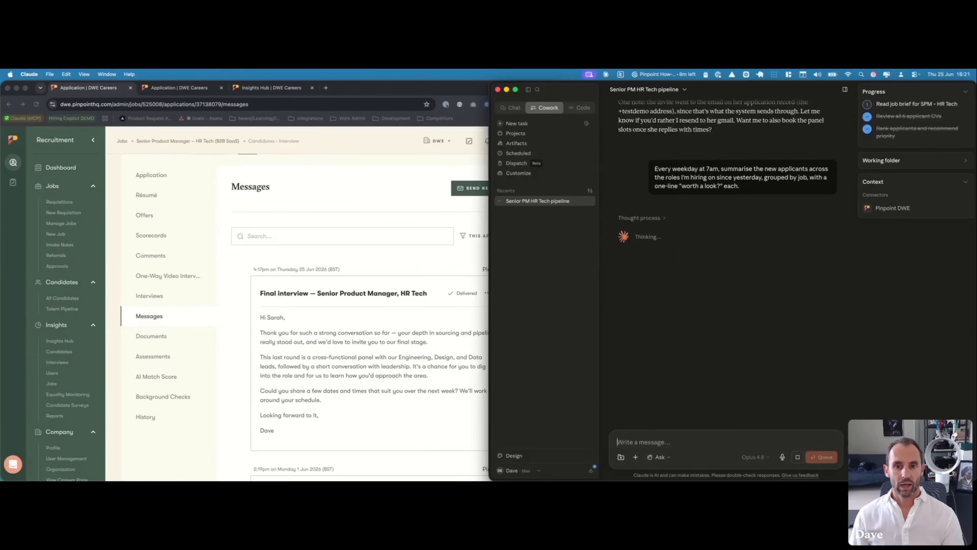
left_click(523, 154)
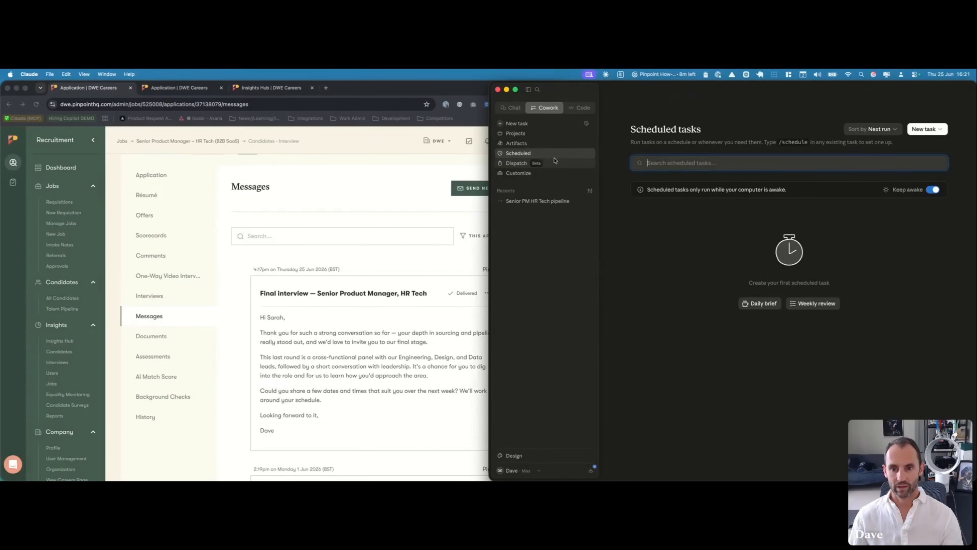
In the Senior PM HR Tech pipeline chat, confirm the 'Daily new applicants digest' schedule for weekdays at 7:00
left_click(543, 201)
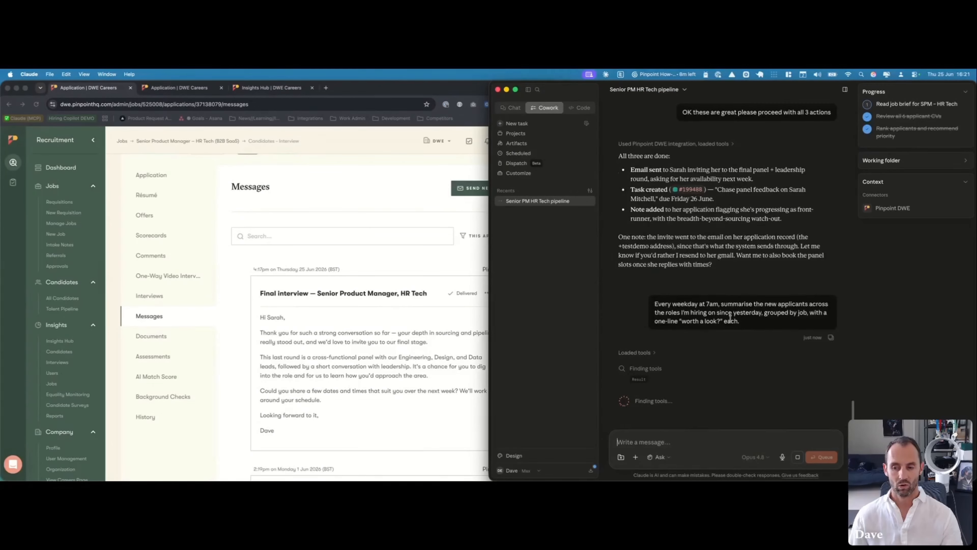
scroll(730, 318, "down", 3)
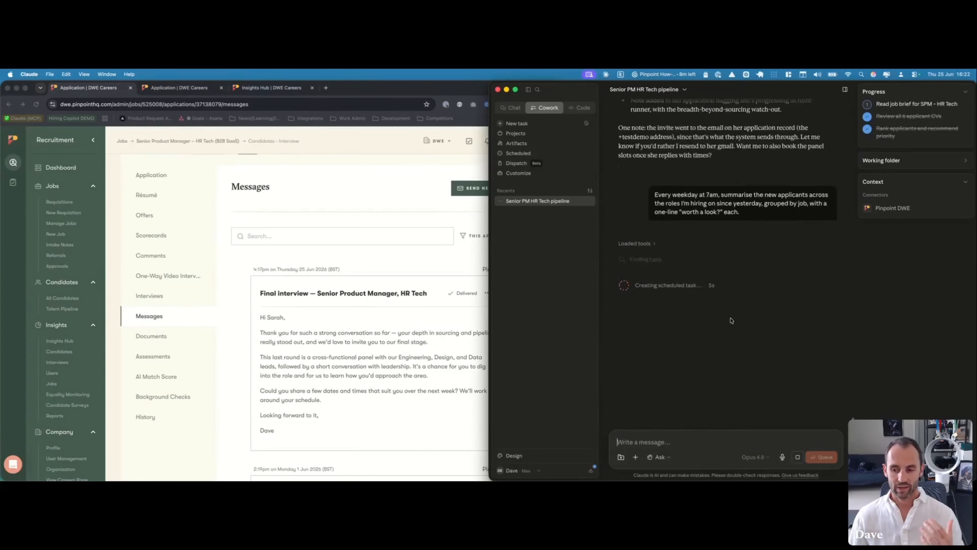
scroll(731, 320, "down", 5)
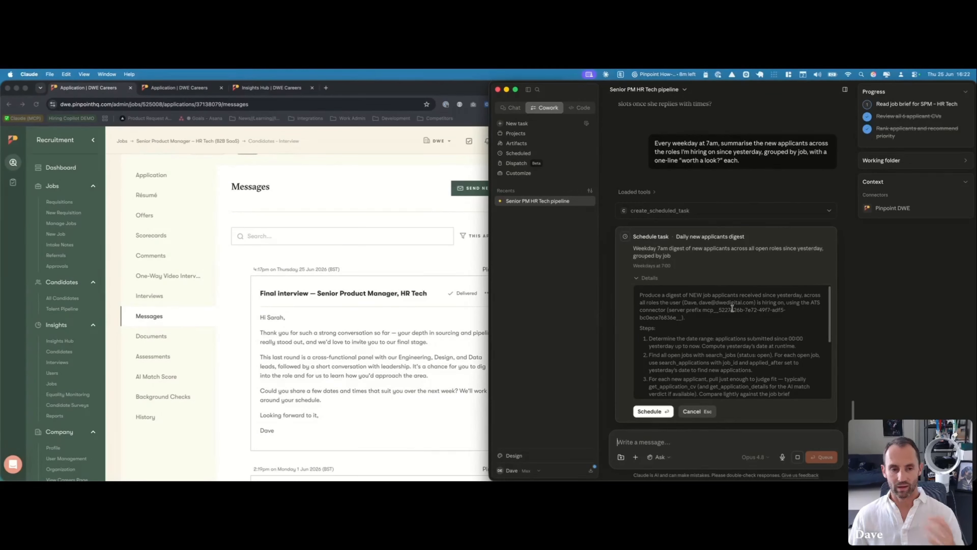
scroll(732, 308, "down", 3)
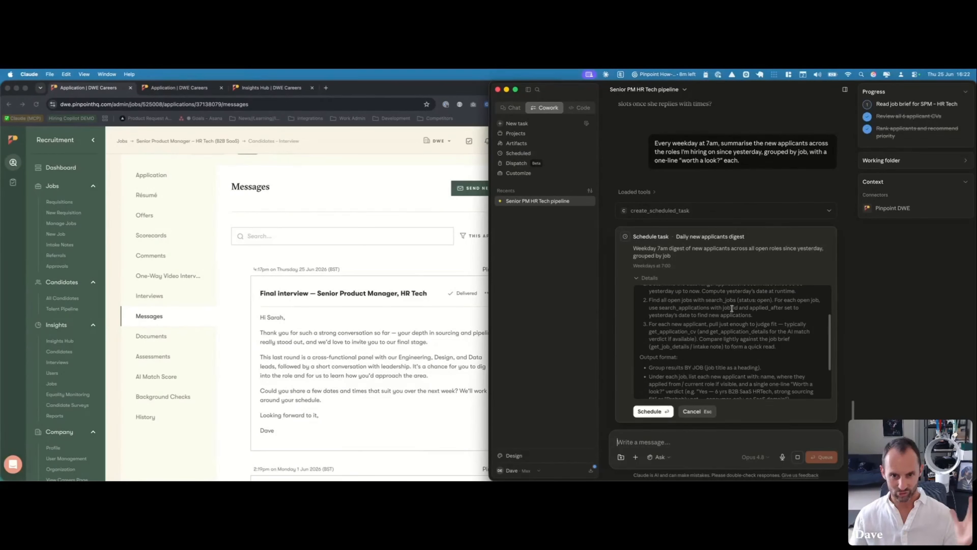
scroll(732, 308, "down", 4)
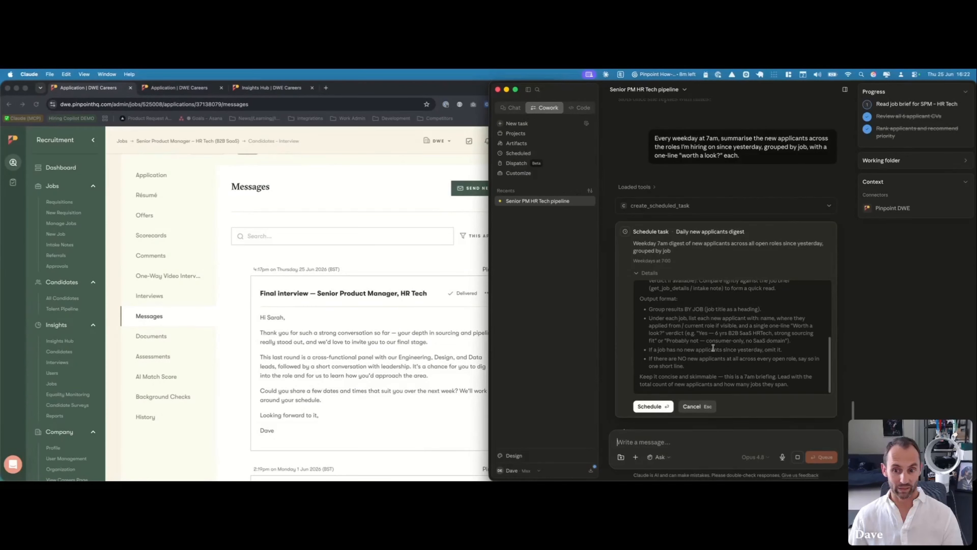
left_click(650, 406)
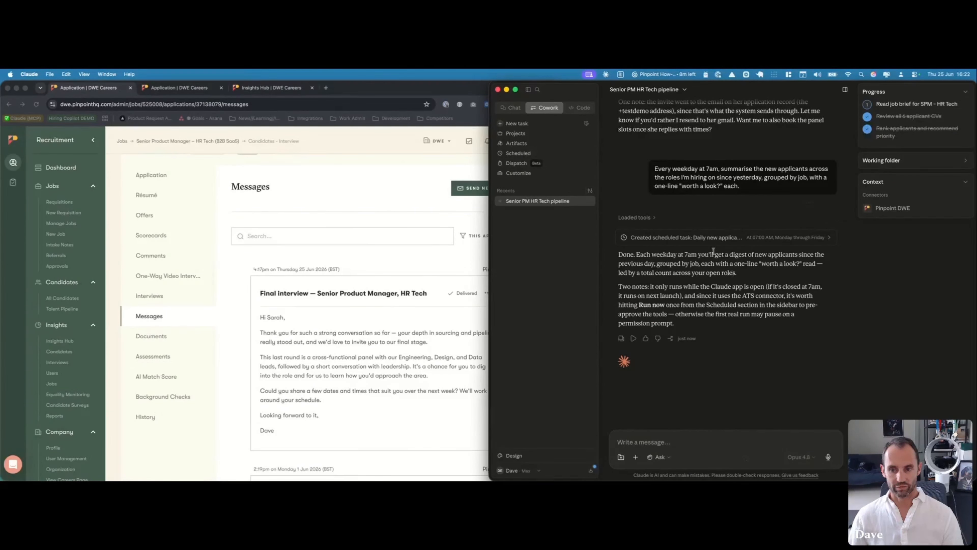
left_click(517, 154)
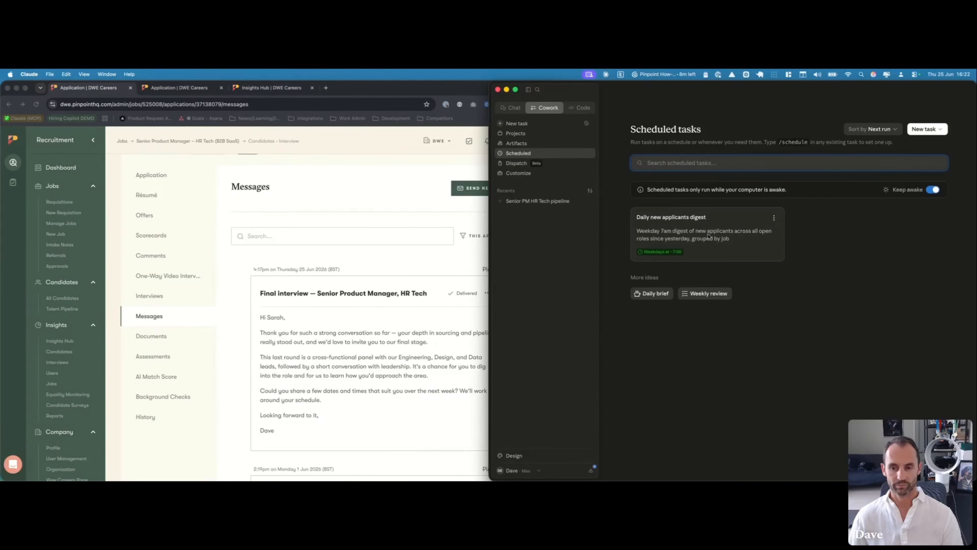
Run the Daily new applicants digest now and open today's 16:22 run
left_click(681, 229)
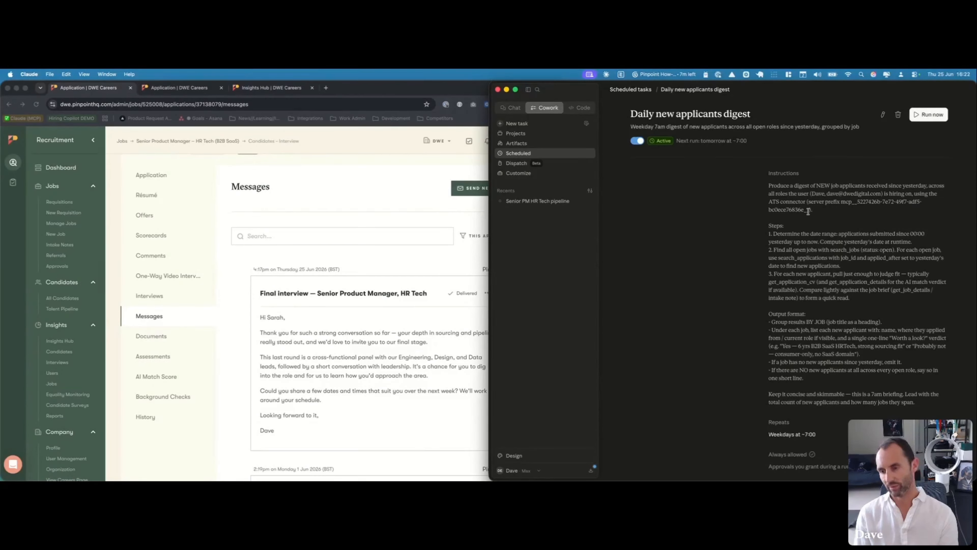
left_click(923, 119)
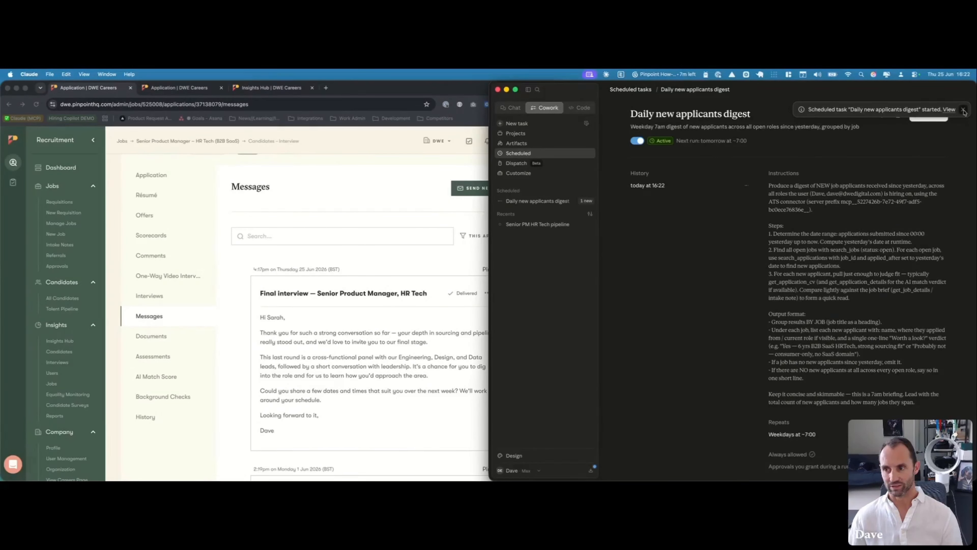
left_click(964, 110)
left_click(652, 186)
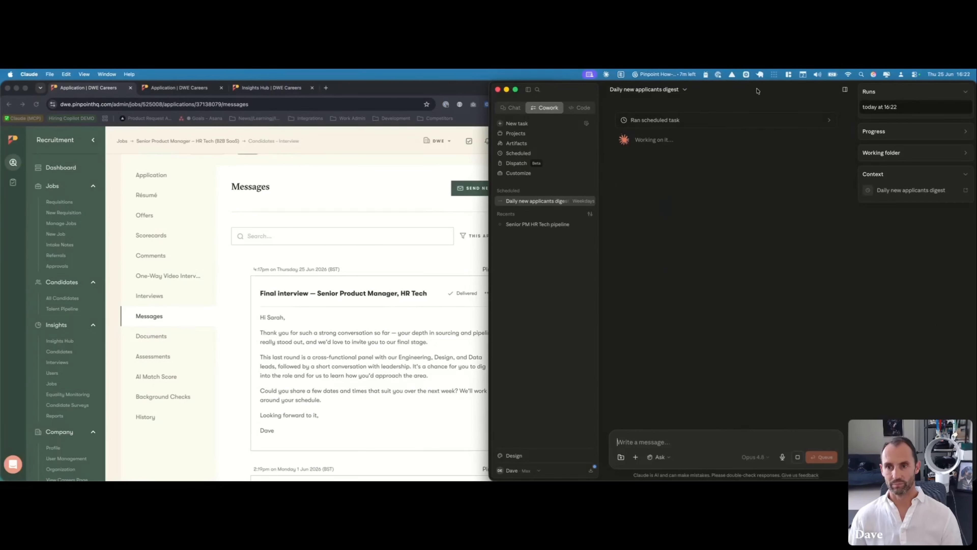
Open the digest's latest run output to confirm 0 new applicants across the 3 open roles
left_click(524, 154)
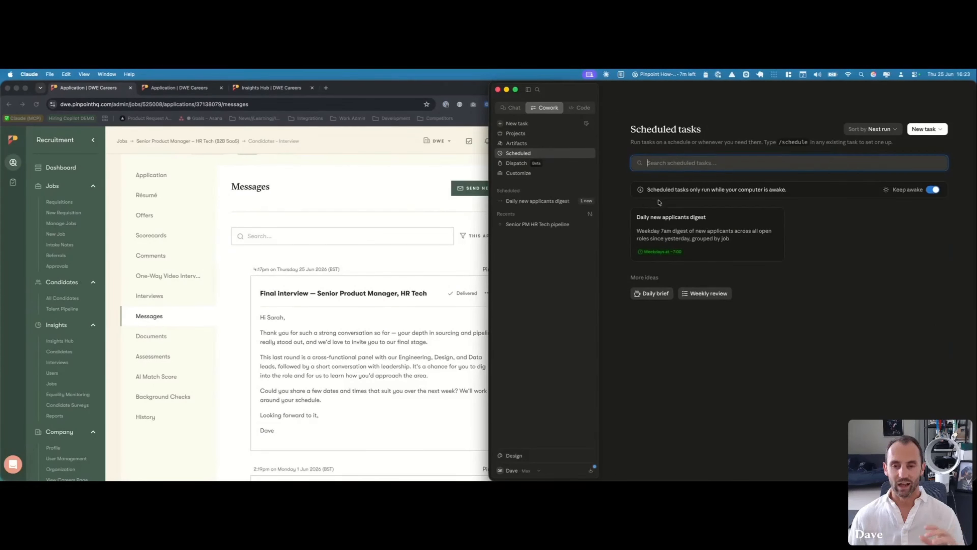
left_click(685, 239)
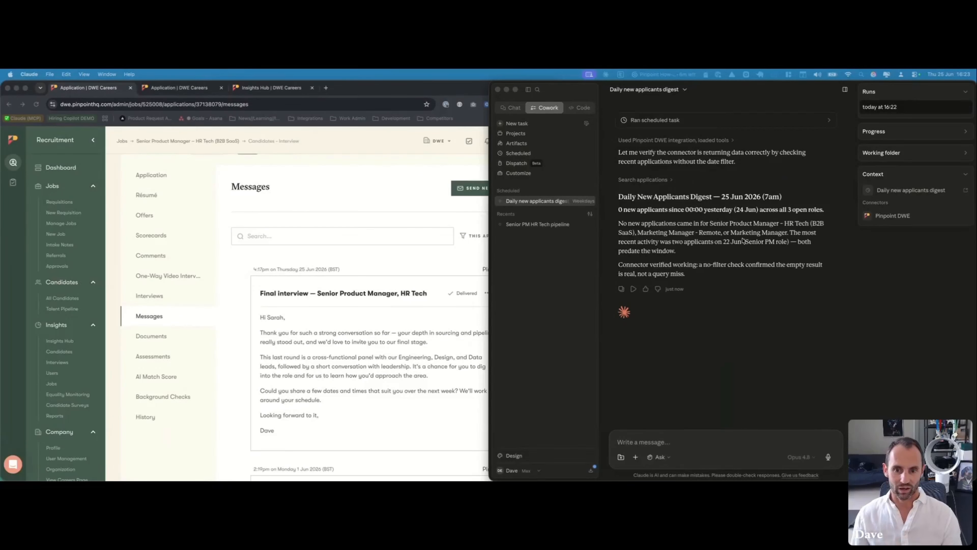
left_click(237, 275)
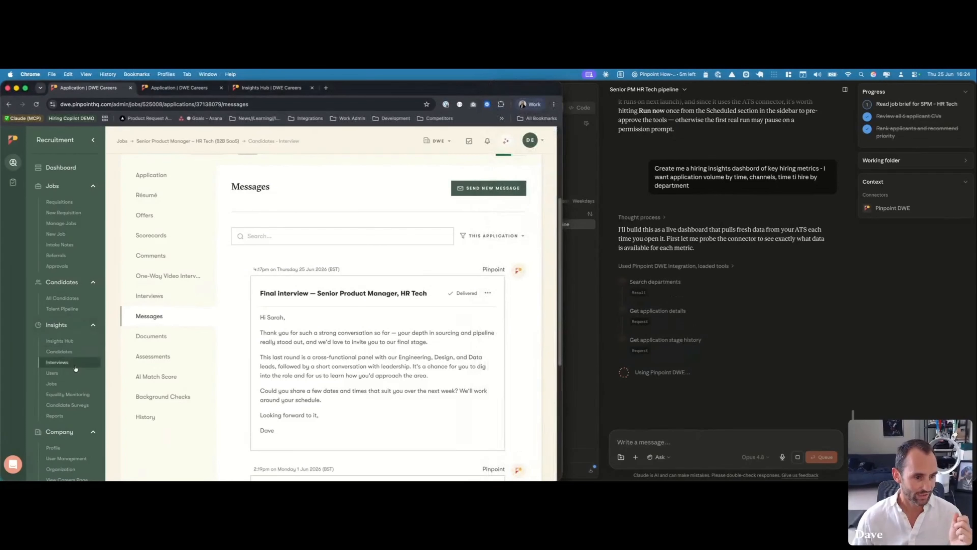
Open the Pinpoint company Profile and go to its Preferences tab
scroll(71, 385, "down", 2)
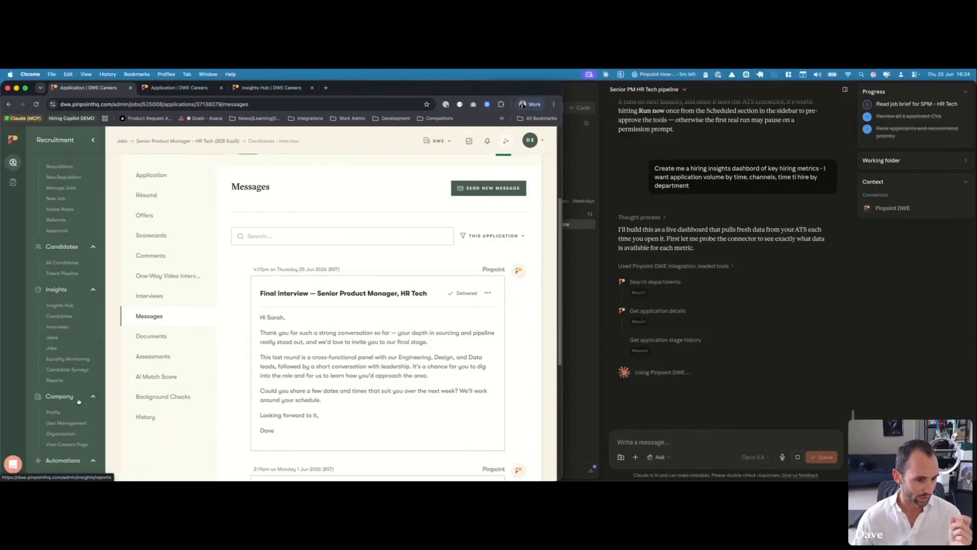
left_click(67, 416)
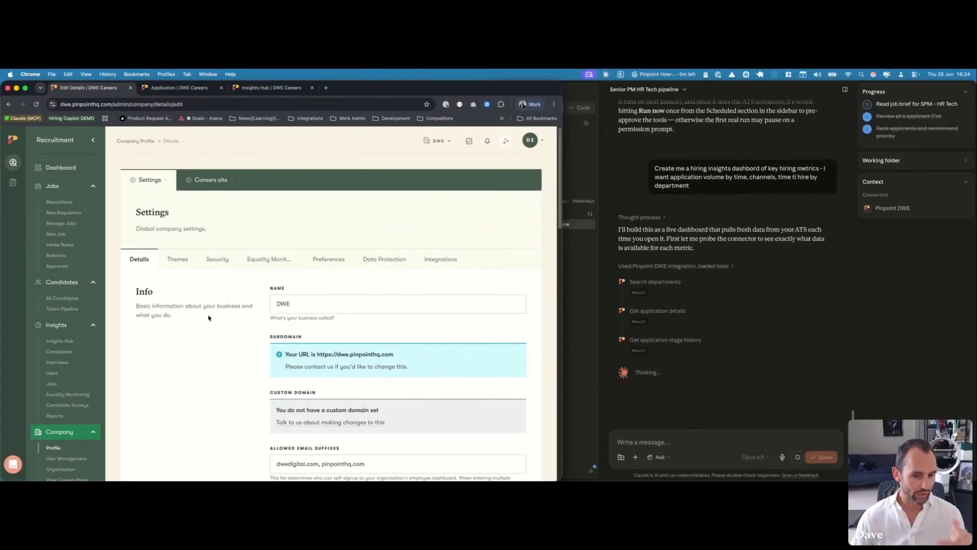
scroll(208, 315, "down", 3)
scroll(72, 389, "down", 2)
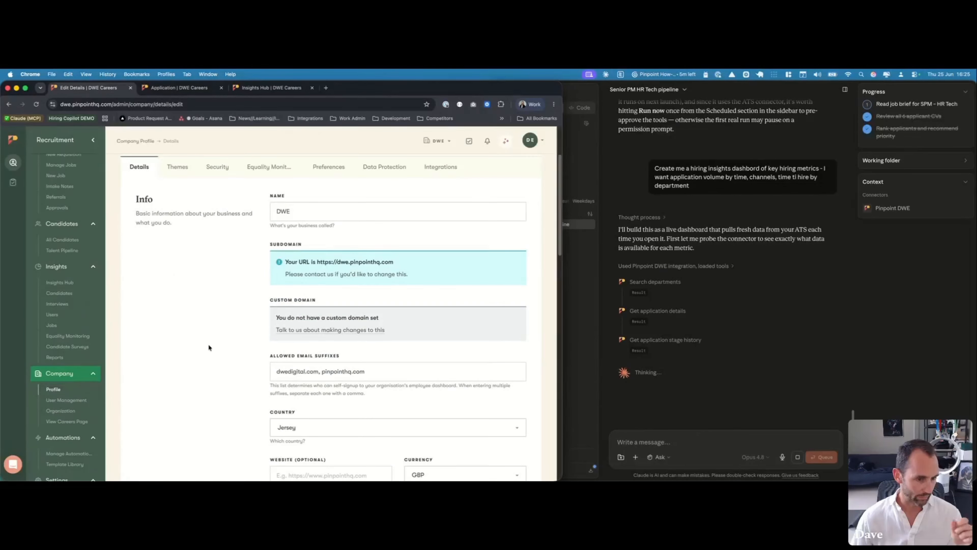
scroll(209, 345, "up", 3)
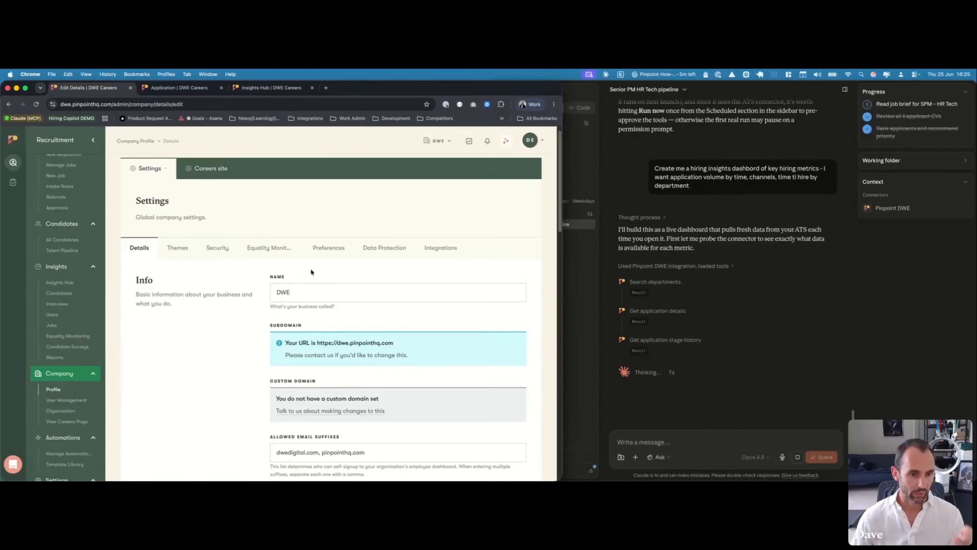
left_click(325, 248)
Highlight the AI Features section with MCP / external agent access on, then select the Pinpoint URL
scroll(338, 288, "down", 5)
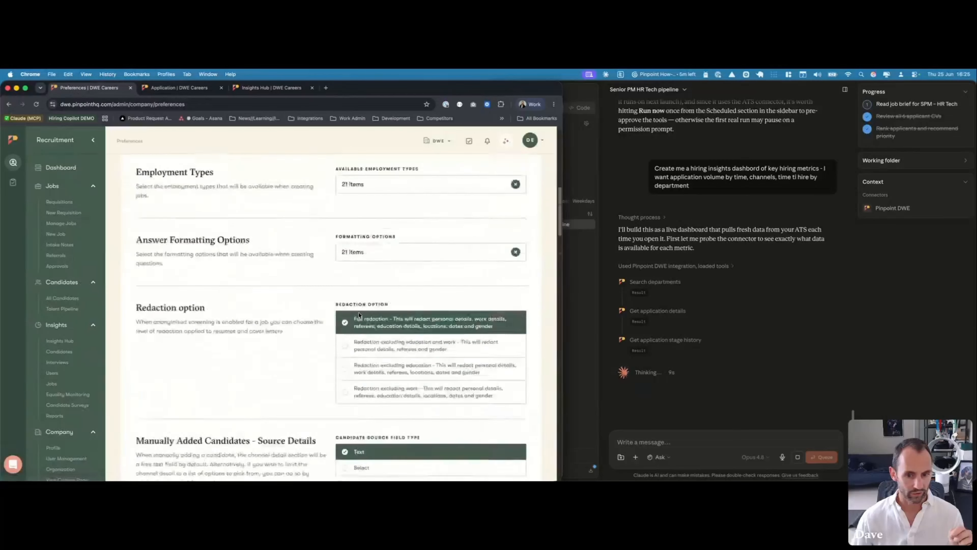
scroll(359, 314, "down", 20)
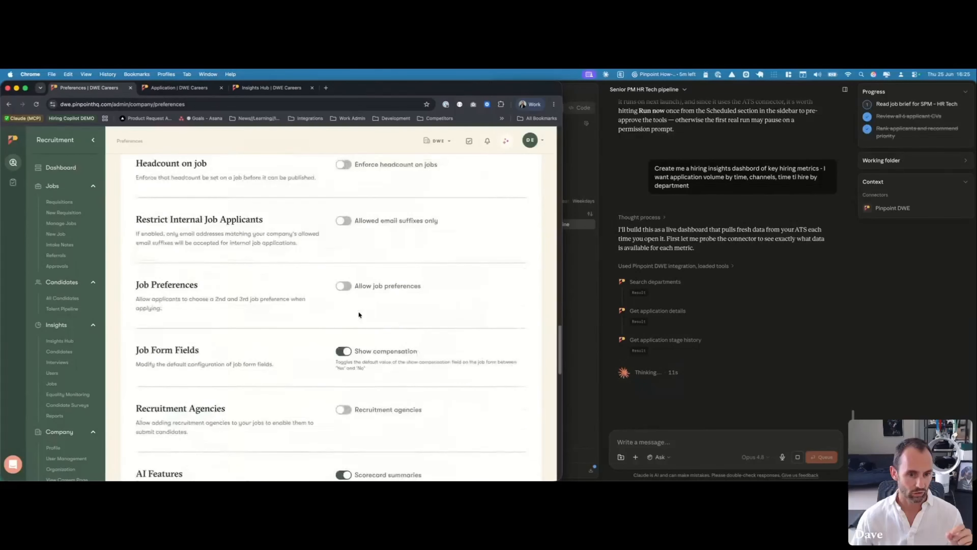
scroll(359, 314, "down", 5)
double_click(143, 248)
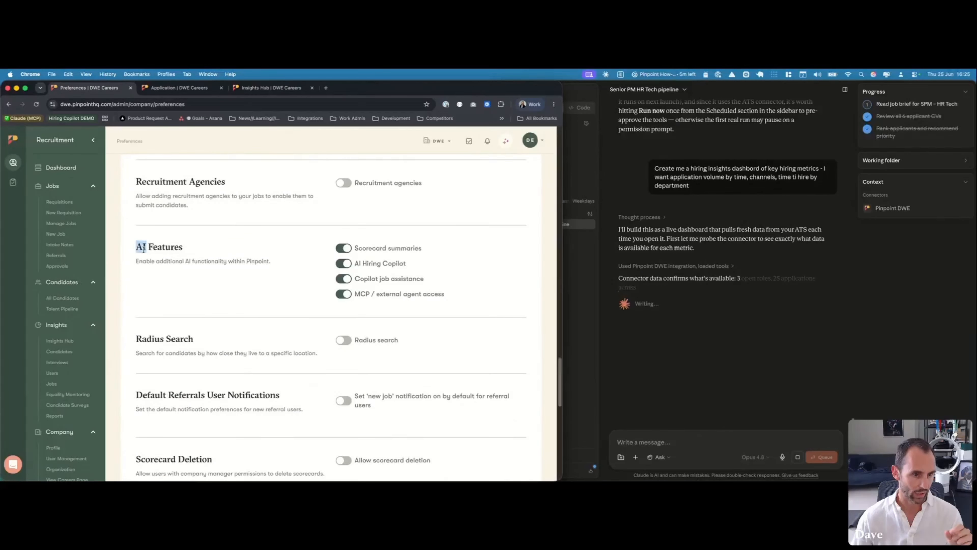
triple_click(144, 248)
left_click(250, 262)
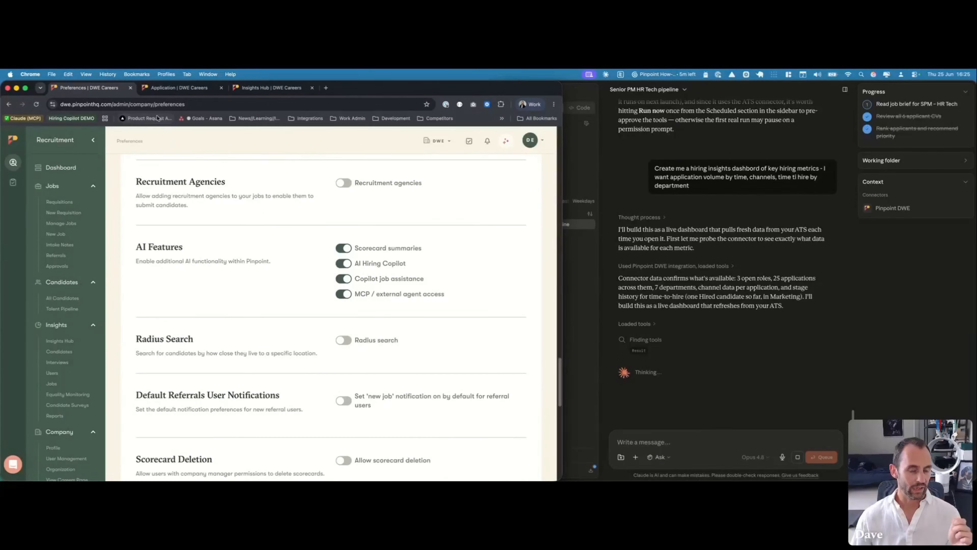
left_click(112, 102)
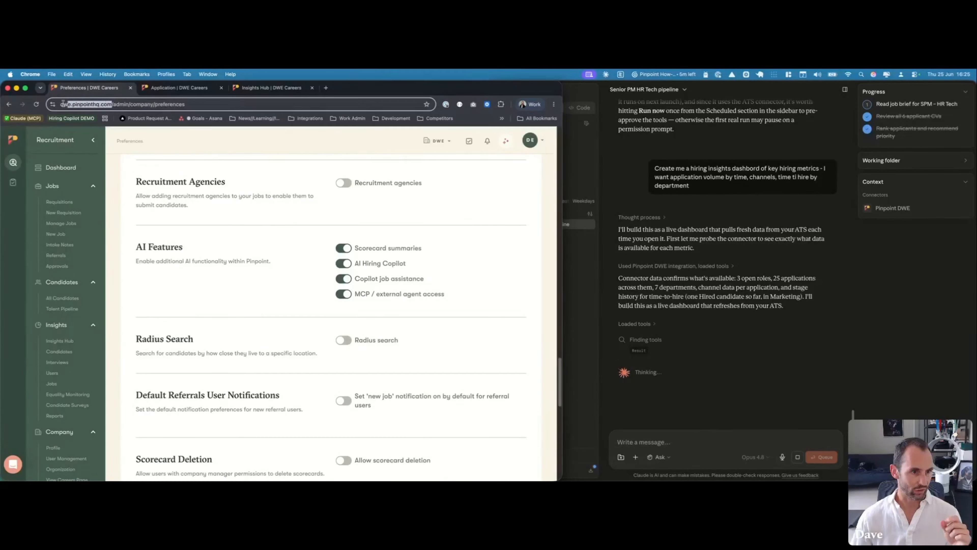